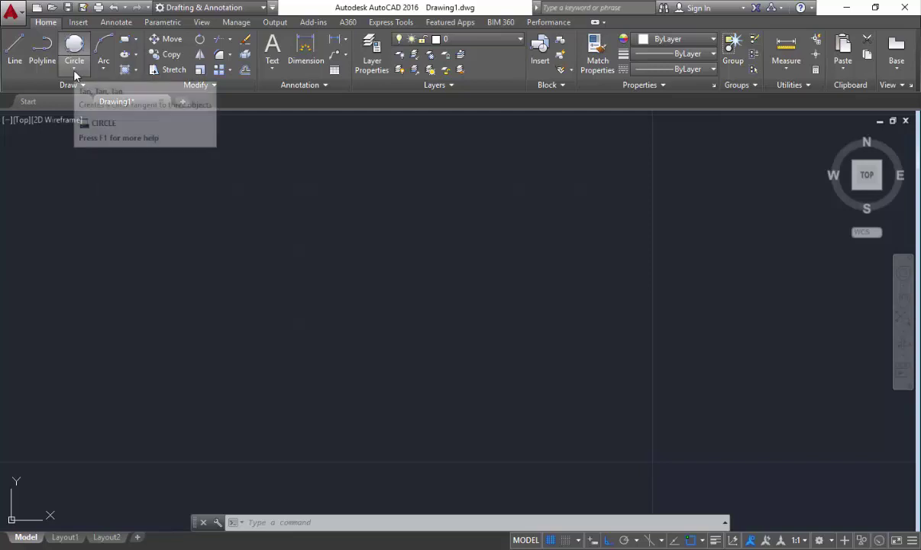
# Review the Circle dropdown's drawing methods and cancel a trial CIRCLE command.
pyautogui.click(77, 74)
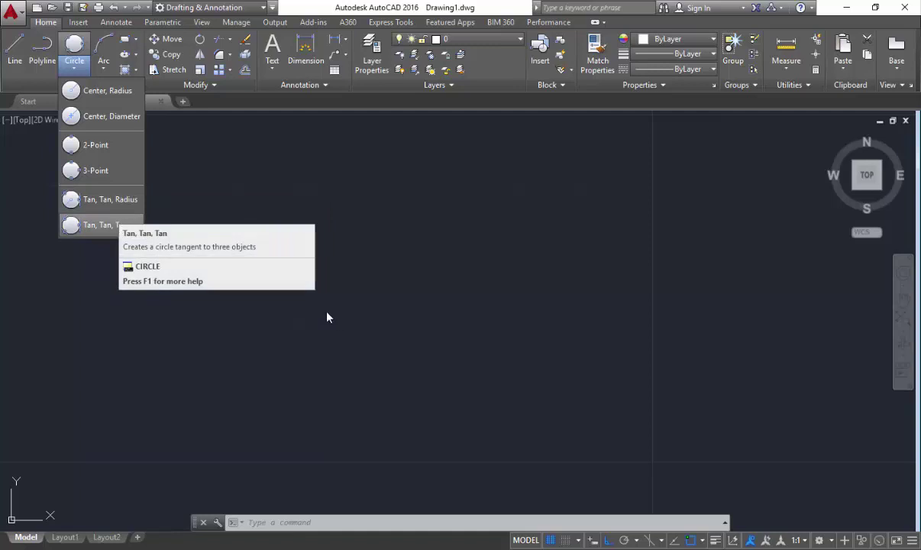
pyautogui.press('Escape')
pyautogui.press('Escape')
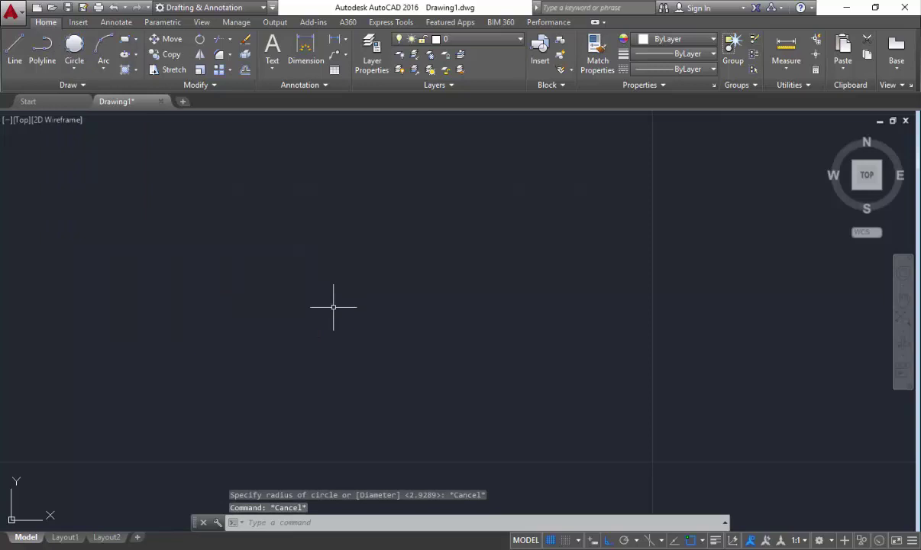
pyautogui.write('c')
pyautogui.press('Return')
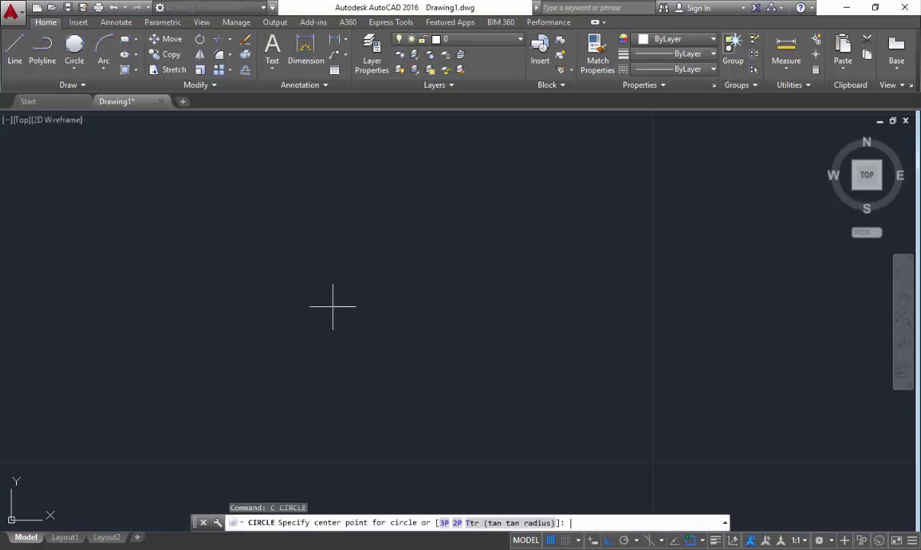
pyautogui.press('Escape')
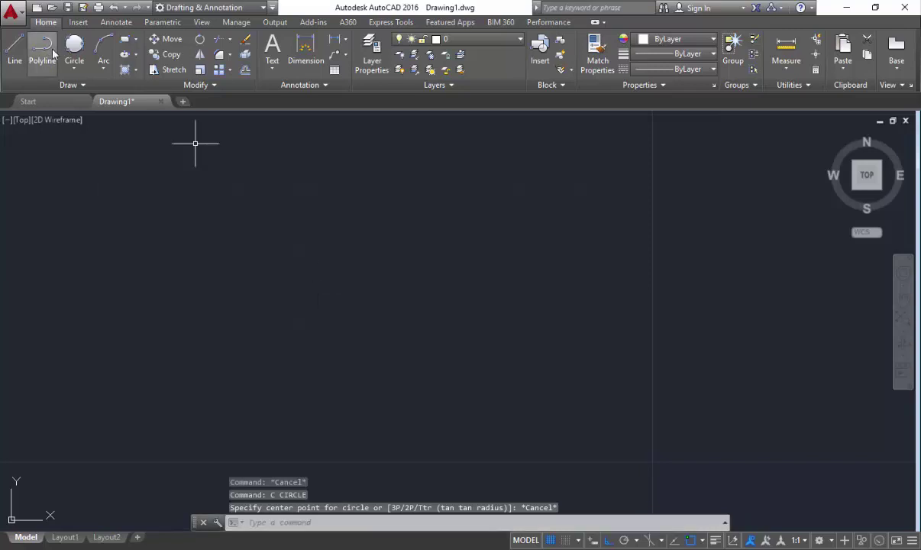
pyautogui.click(73, 69)
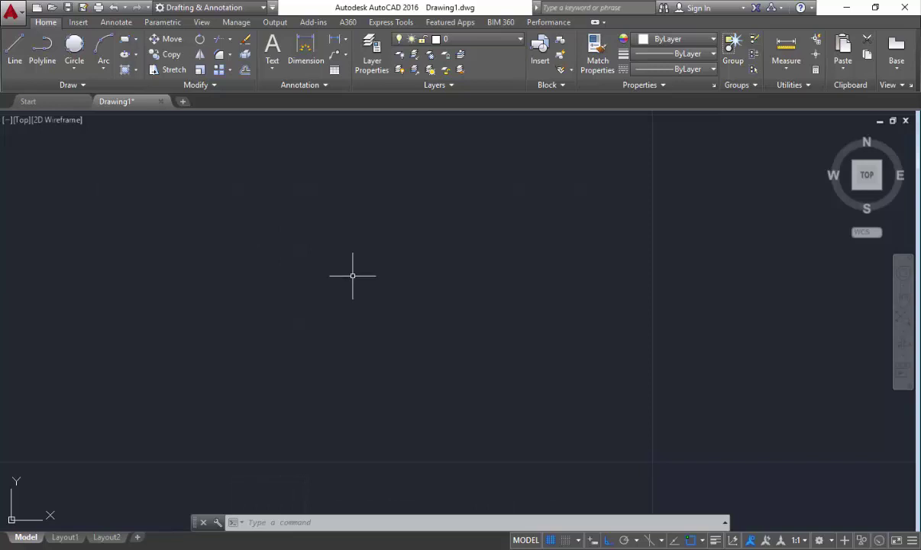
# Draw a circle of radius 10 around a picked centre point.
pyautogui.write('c')
pyautogui.press('Return')
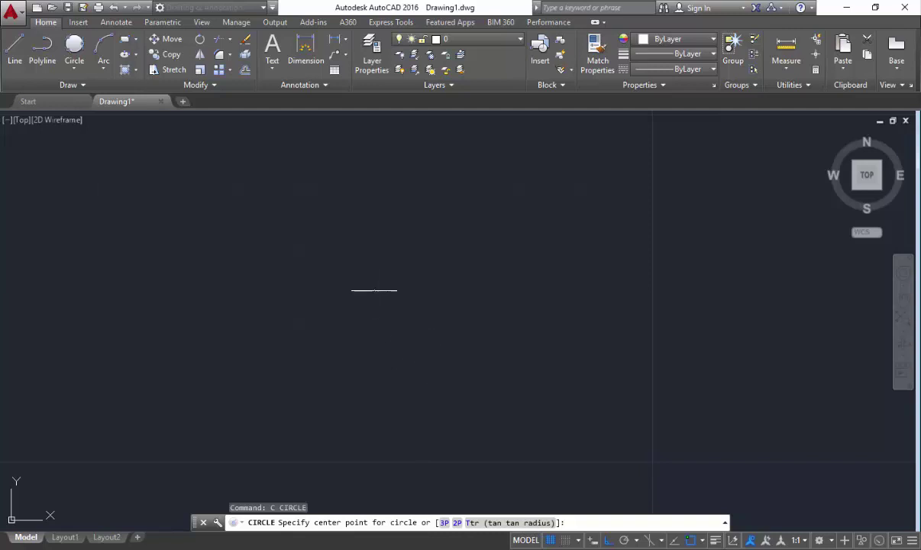
pyautogui.click(374, 290)
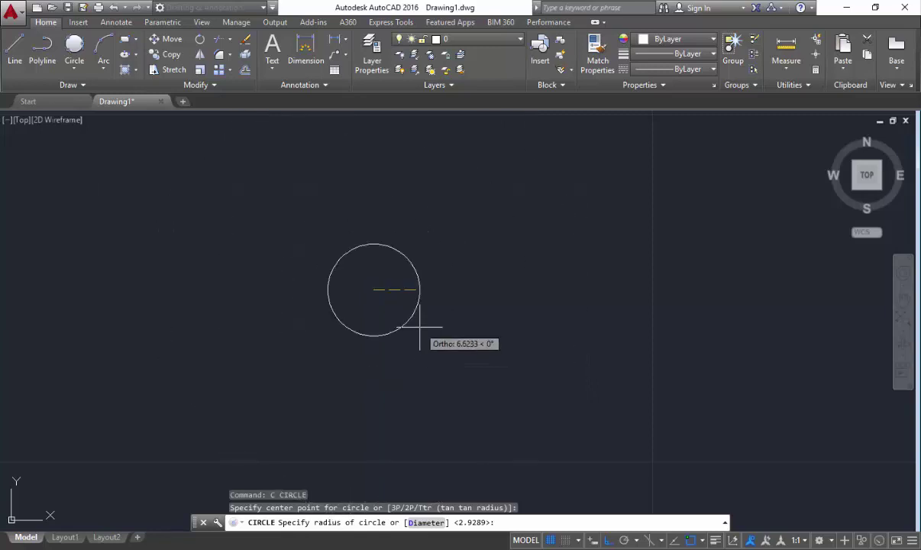
pyautogui.write('10')
pyautogui.press('Return')
pyautogui.scroll(3, 369, 330)
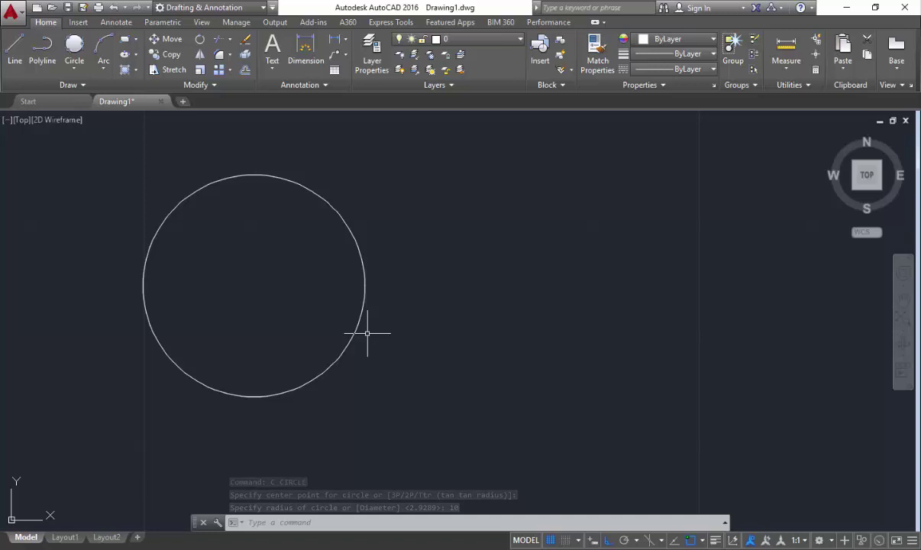
pyautogui.scroll(-2, 368, 333)
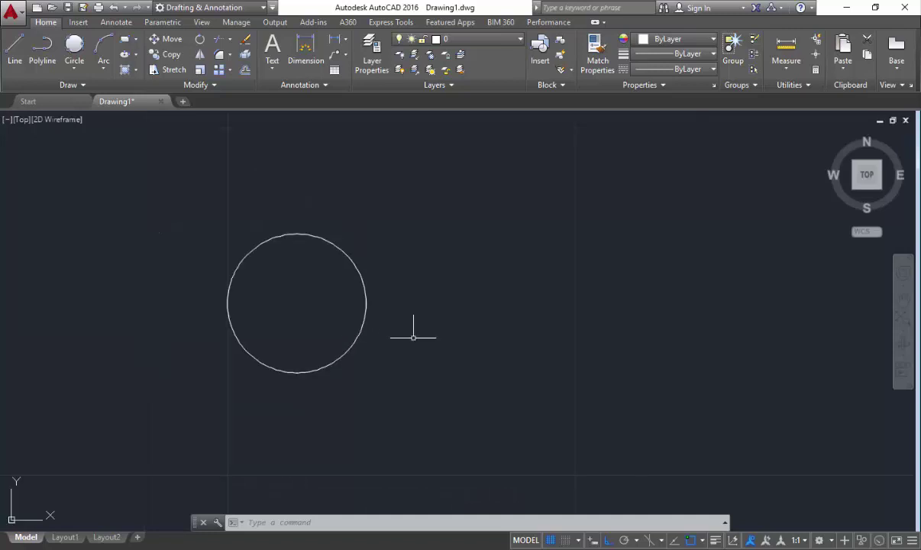
pyautogui.moveTo(414, 337); pyautogui.dragTo(391, 342, button='middle')
pyautogui.scroll(2, 380, 339)
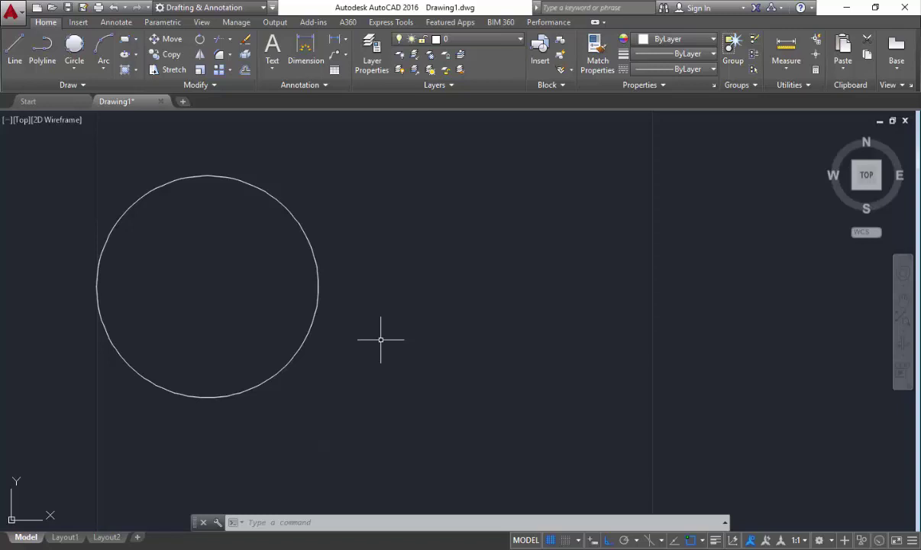
# Draw a diameter-20 circle centred to the right of the first circle.
pyautogui.click(75, 70)
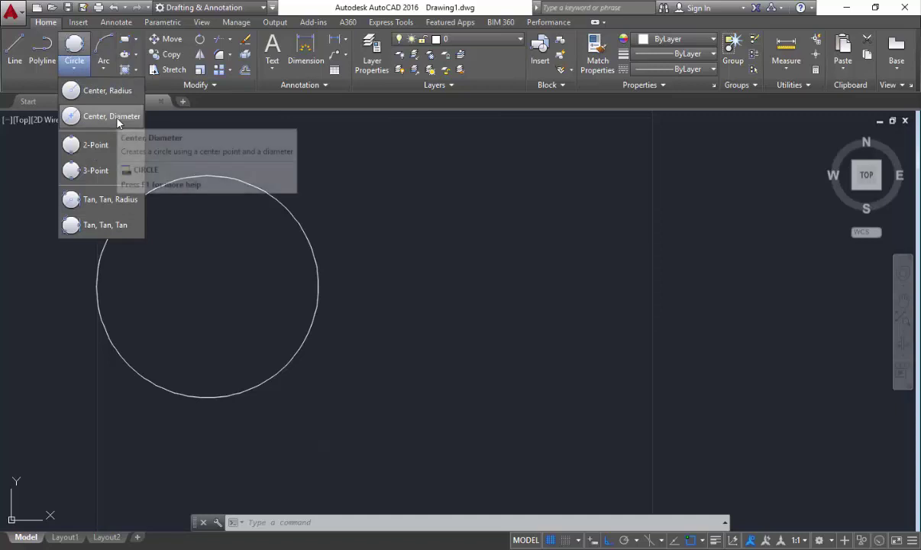
pyautogui.write('c')
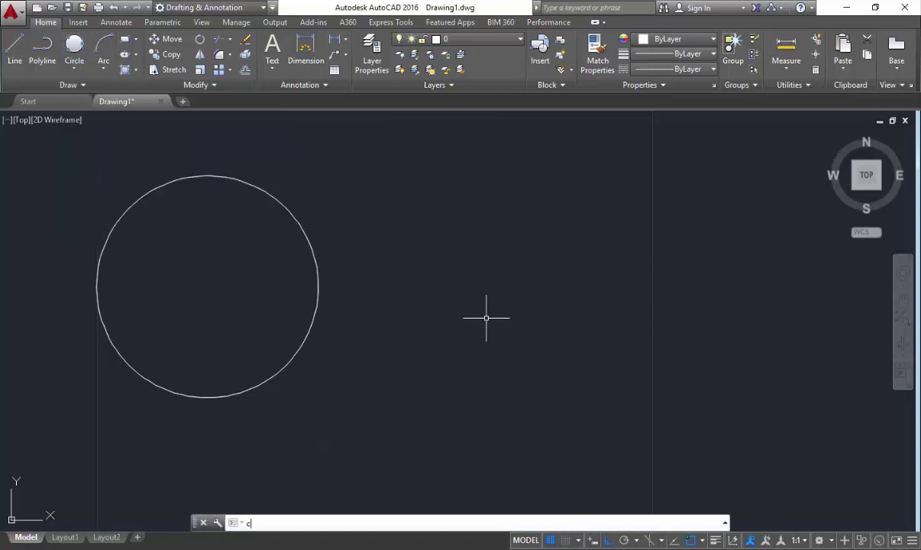
pyautogui.press('Return')
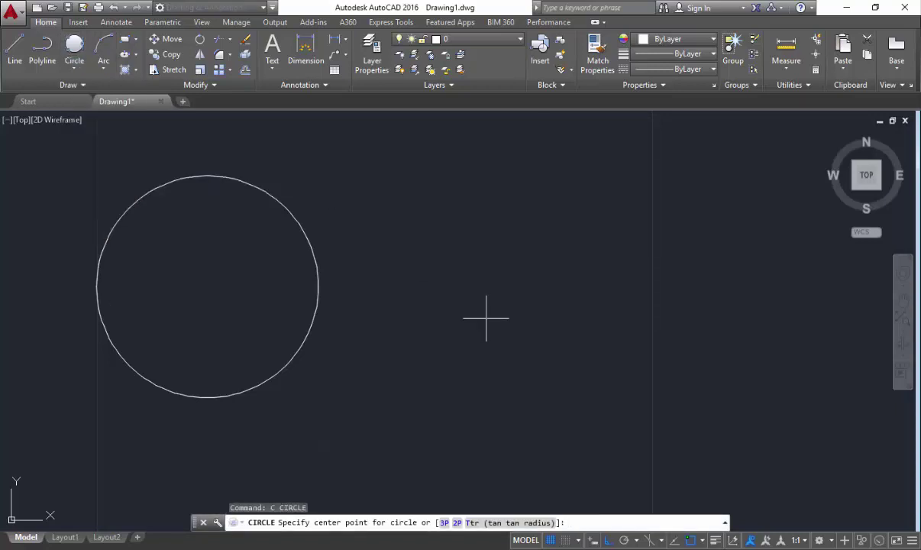
pyautogui.click(523, 276)
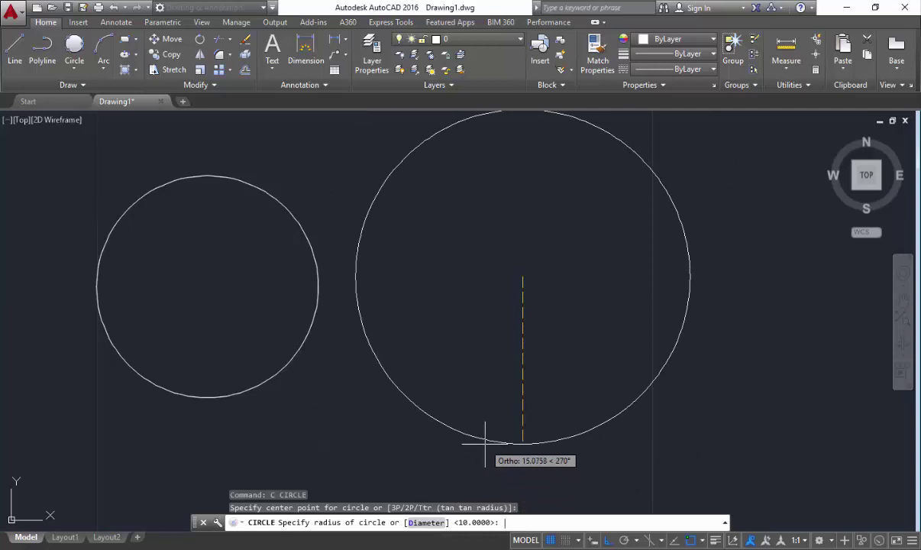
pyautogui.write('d')
pyautogui.press('Return')
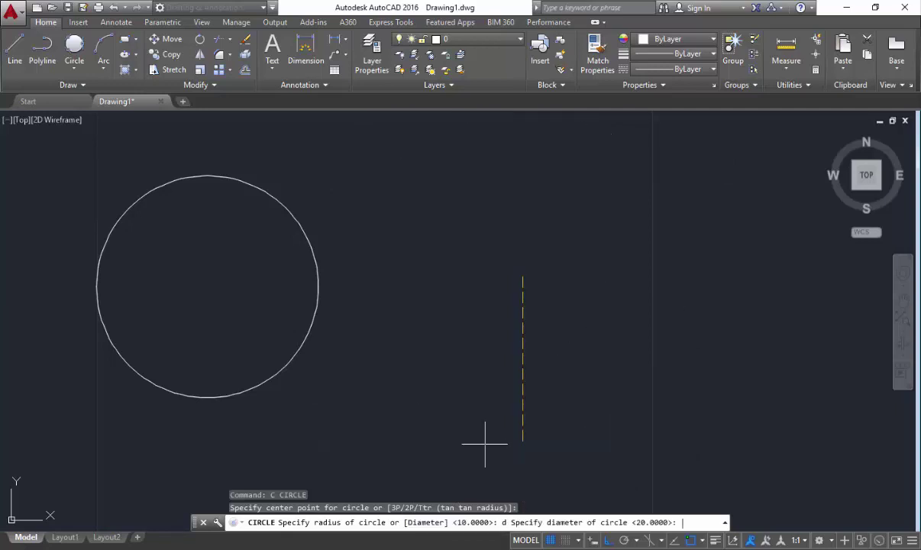
pyautogui.write('20')
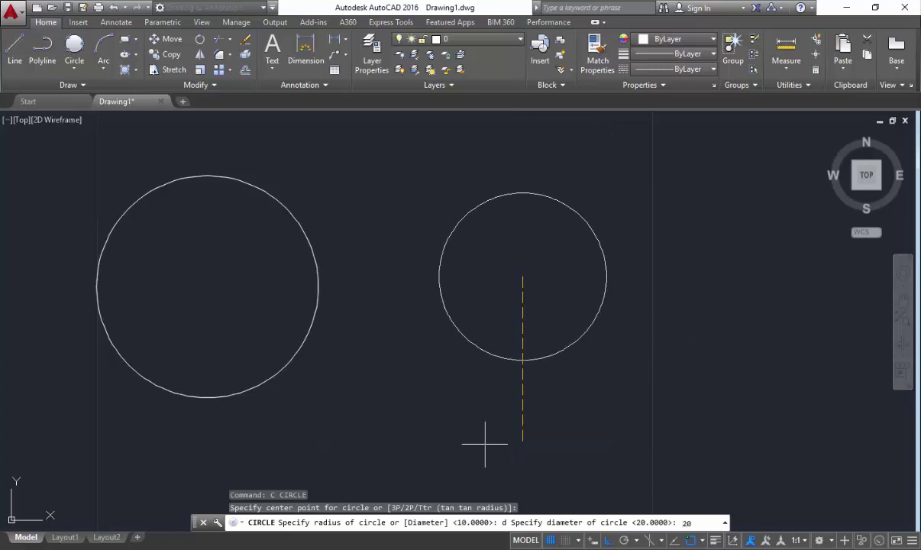
pyautogui.press('Return')
pyautogui.moveTo(538, 350); pyautogui.dragTo(472, 378, button='middle')
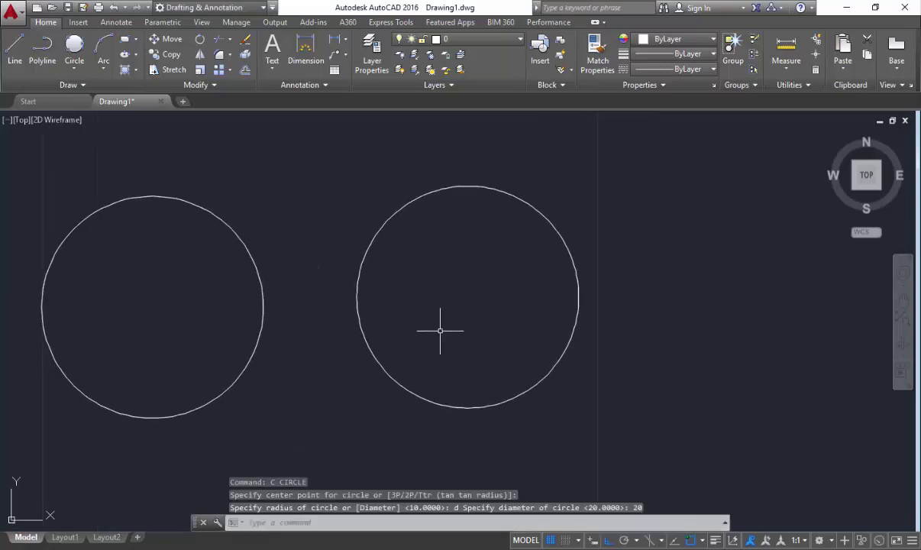
pyautogui.scroll(-2, 440, 331)
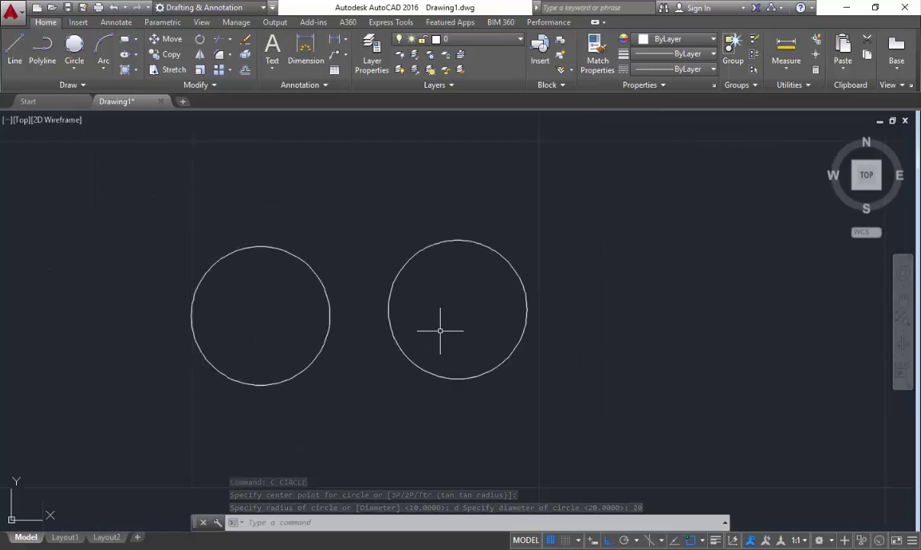
pyautogui.moveTo(440, 330); pyautogui.dragTo(442, 339, button='middle')
pyautogui.scroll(-2, 440, 304)
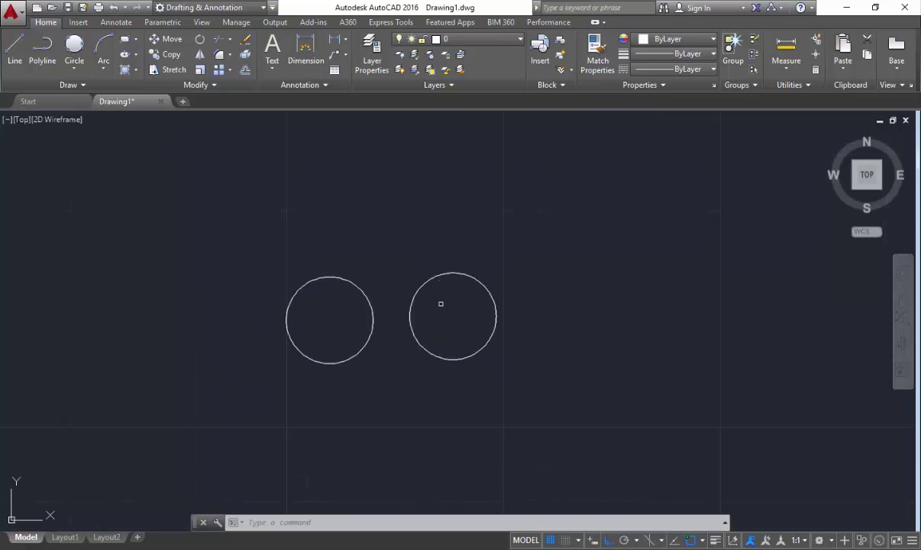
pyautogui.click(64, 72)
# Start a 2P circle with its first point on the large circle's right quadrant.
pyautogui.scroll(2, 494, 309)
pyautogui.moveTo(533, 325); pyautogui.dragTo(413, 308, button='middle')
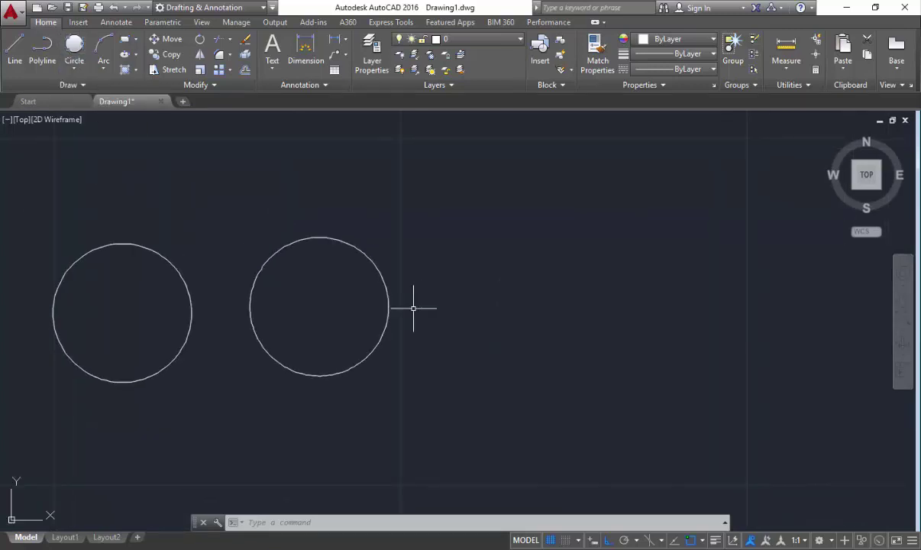
pyautogui.scroll(3, 413, 308)
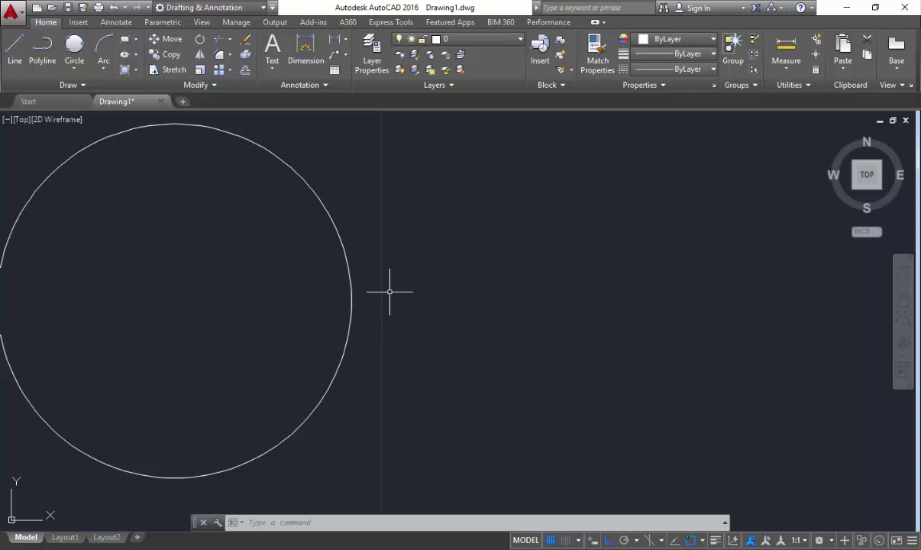
pyautogui.write('c')
pyautogui.press('Return')
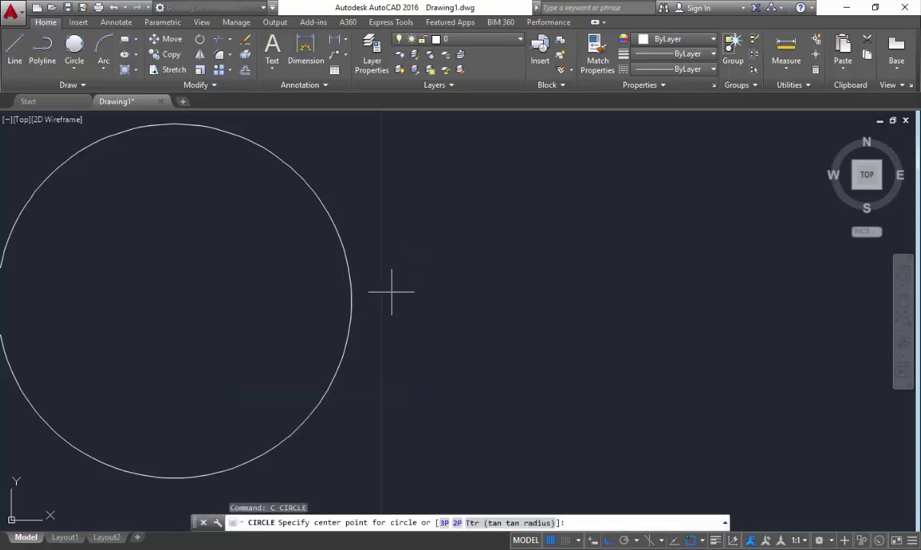
pyautogui.write('2p')
pyautogui.press('Return')
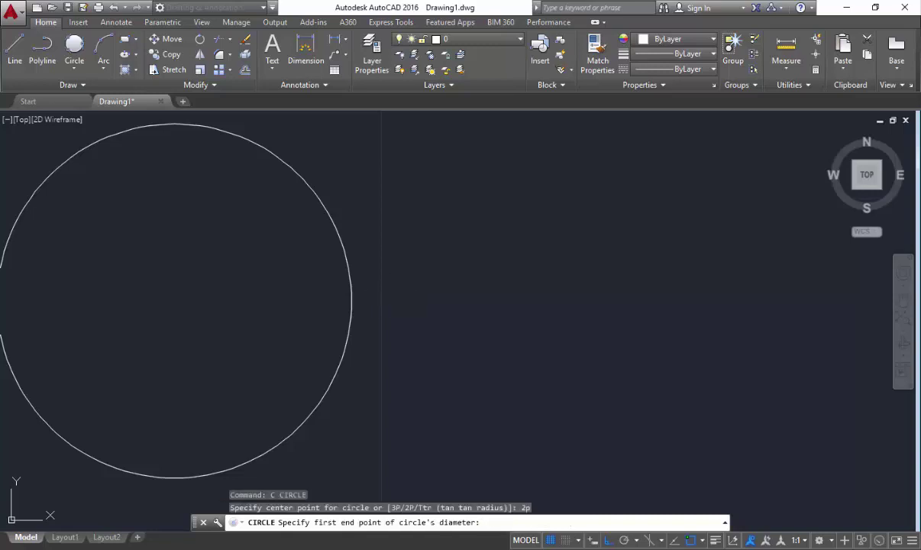
pyautogui.moveTo(378, 318); pyautogui.dragTo(401, 319, button='middle')
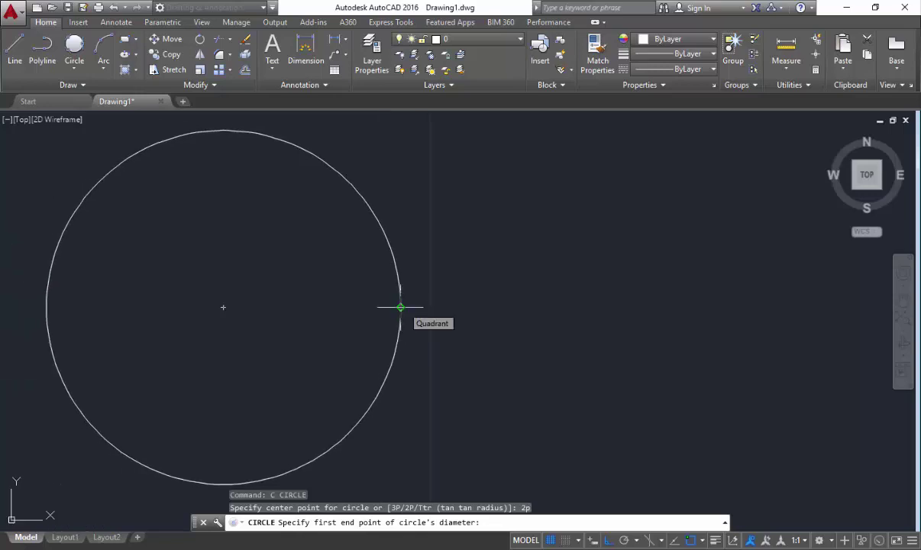
pyautogui.click(401, 308)
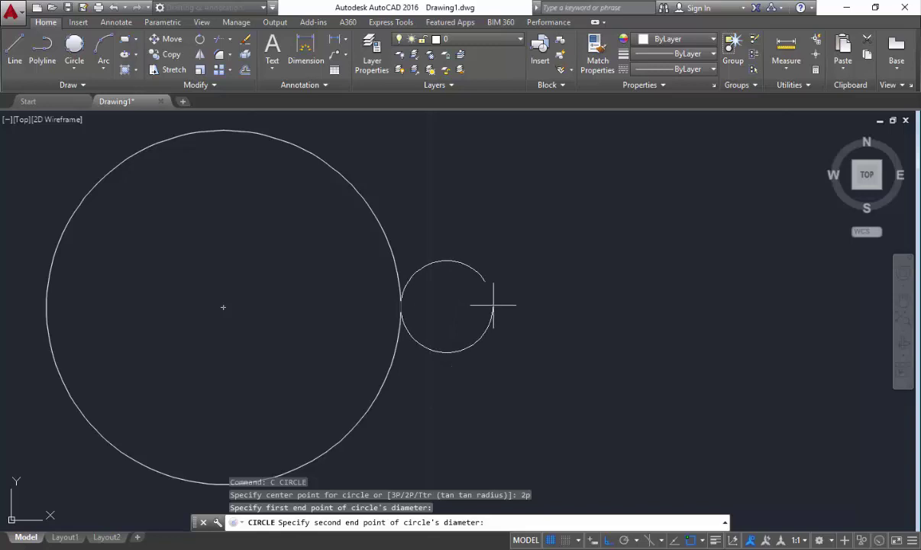
# Complete the 2-point circle with a diameter of 4 beside the large circle.
pyautogui.press('F8')
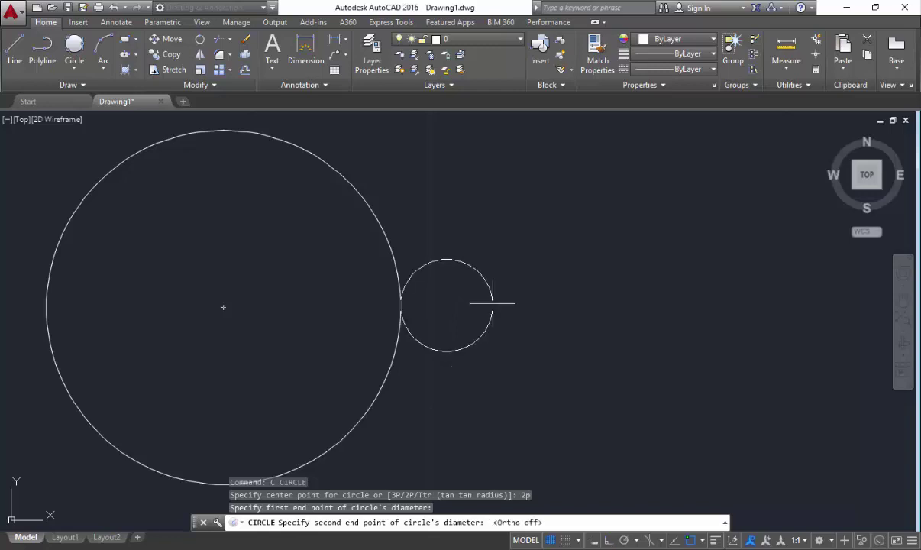
pyautogui.press('F8')
pyautogui.press('Return')
pyautogui.scroll(-3, 449, 339)
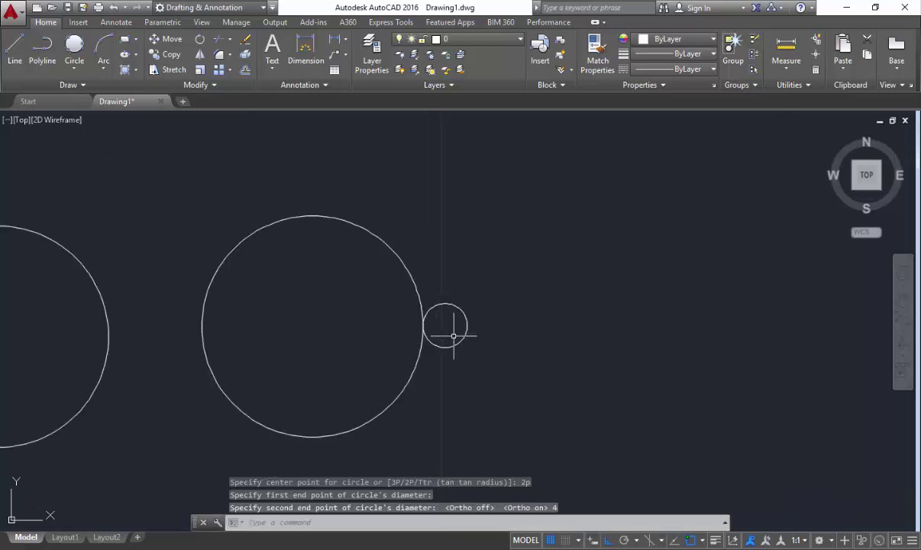
pyautogui.scroll(3, 431, 335)
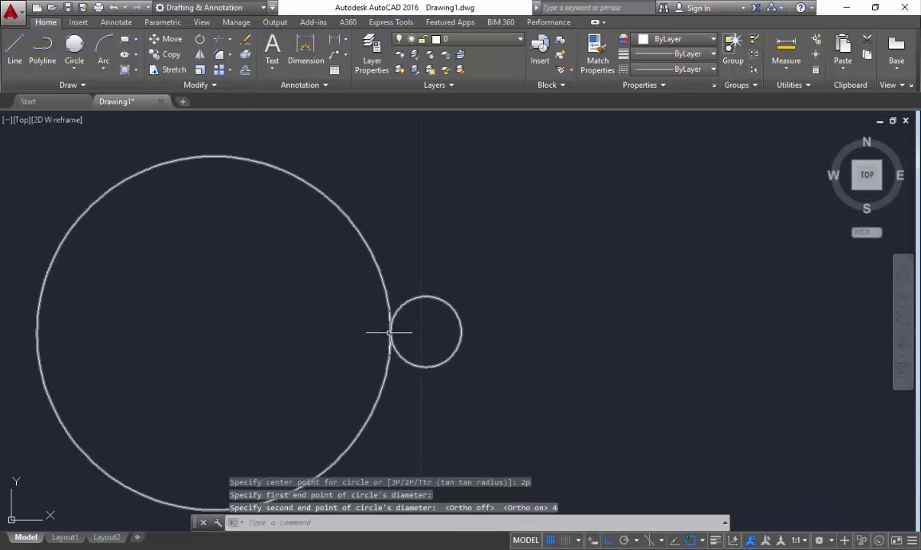
pyautogui.scroll(4, 391, 333)
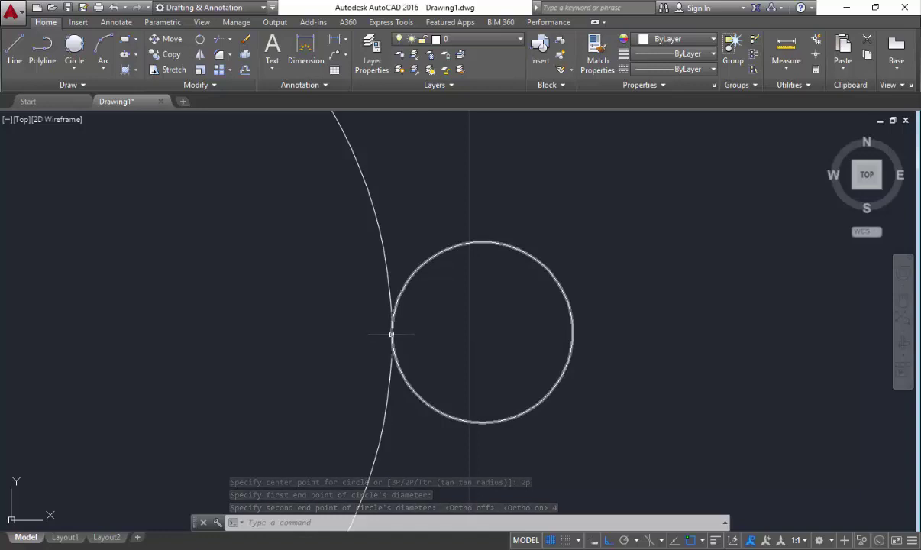
pyautogui.scroll(-5, 391, 334)
pyautogui.scroll(-4, 392, 336)
pyautogui.moveTo(417, 339)
pyautogui.mouseDown(button='middle')
pyautogui.moveTo(370, 342)
pyautogui.moveTo(408, 359)
pyautogui.mouseUp(button='middle')
pyautogui.scroll(2, 377, 358)
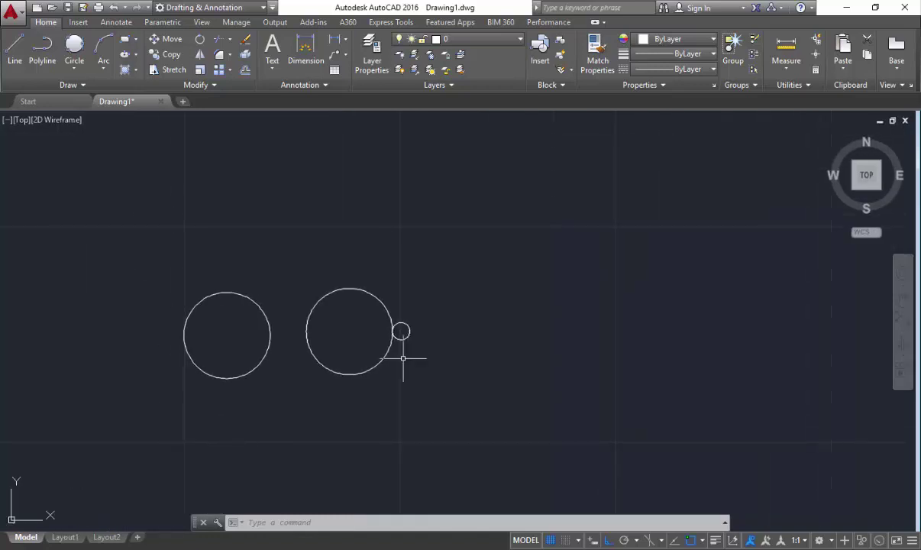
pyautogui.scroll(2, 407, 355)
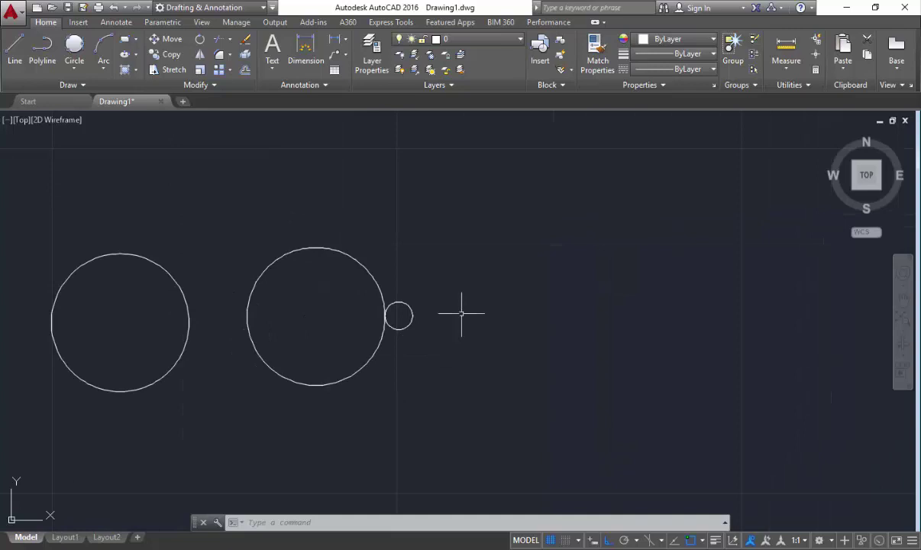
# Draw three 10-unit lines going down, right and up to form an open U.
pyautogui.write('L')
pyautogui.press('Return')
pyautogui.click(483, 261)
pyautogui.write('10')
pyautogui.press('Return')
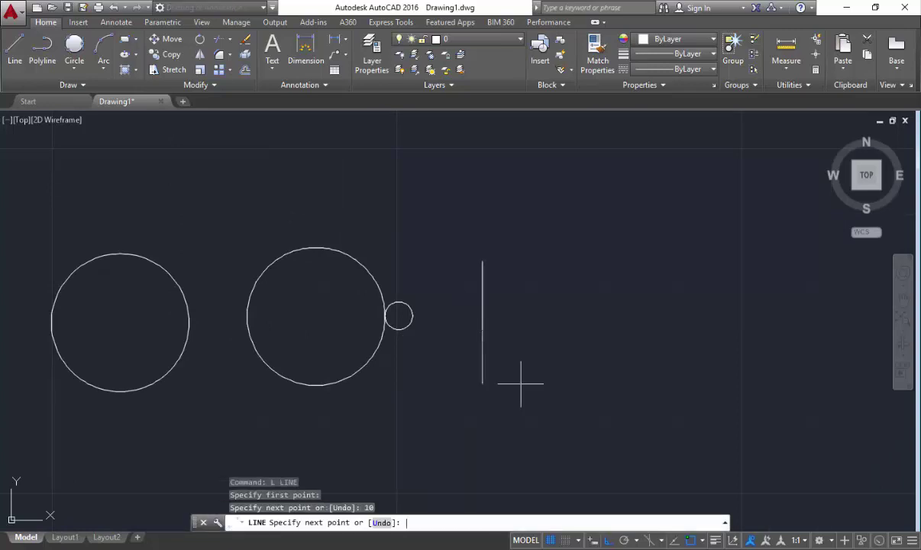
pyautogui.write('10')
pyautogui.press('Return')
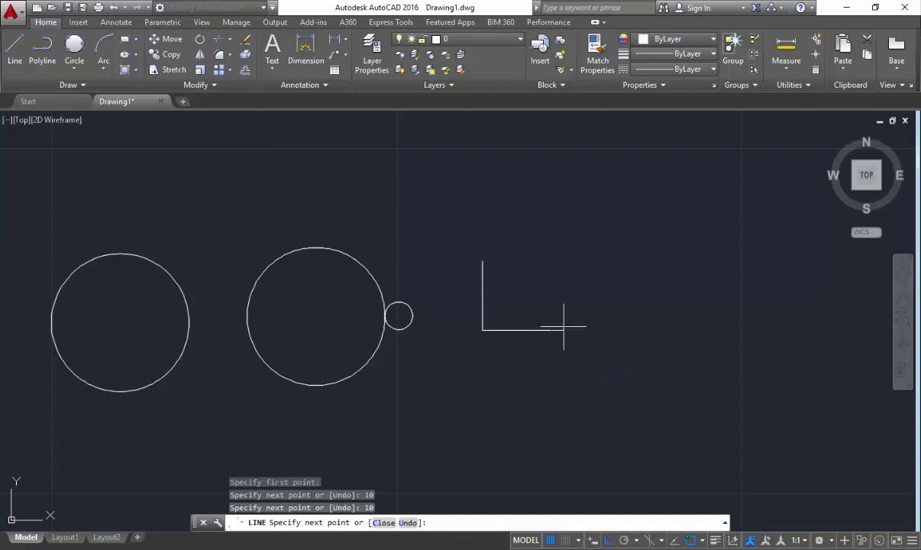
pyautogui.write('10')
pyautogui.press('Return')
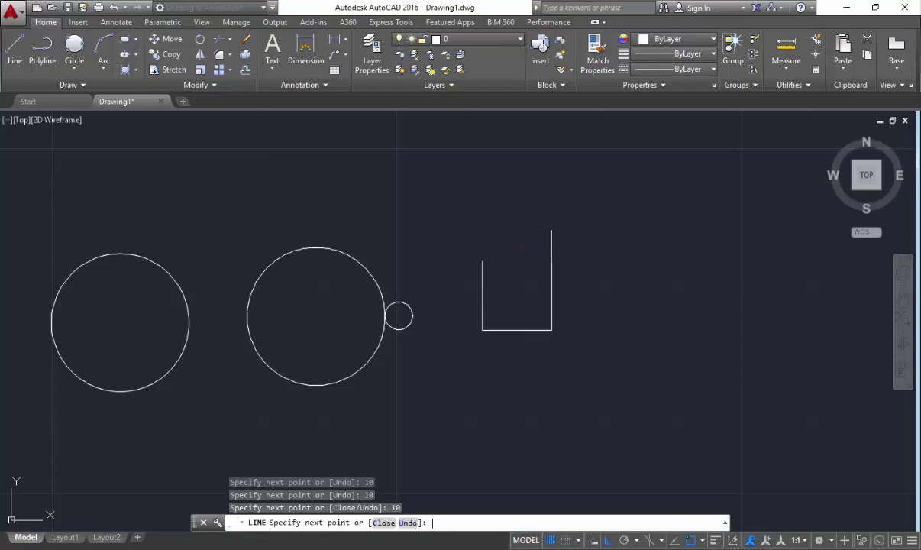
pyautogui.press('Escape')
pyautogui.scroll(3, 538, 330)
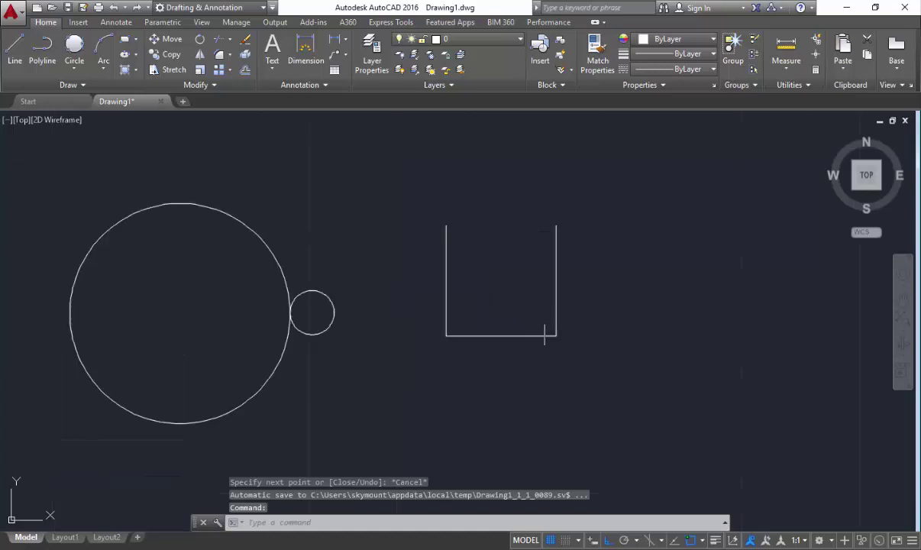
# Draw a 3-point circle through the U's left side, bottom midpoint and right side.
pyautogui.click(73, 67)
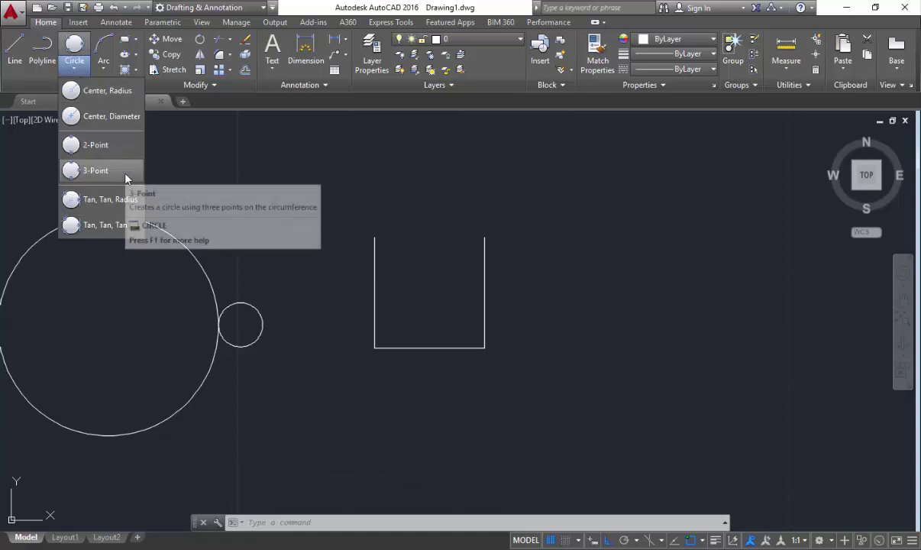
pyautogui.press('Escape')
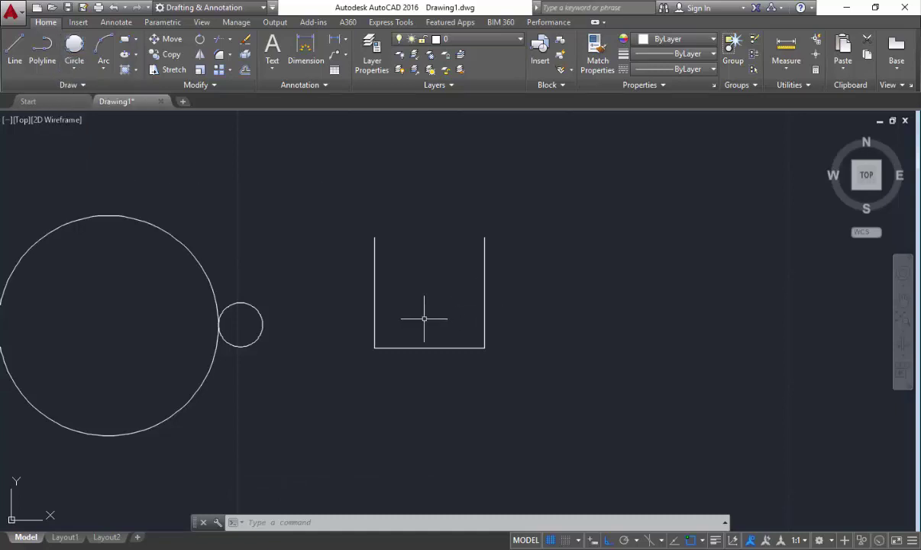
pyautogui.write('c')
pyautogui.press('Return')
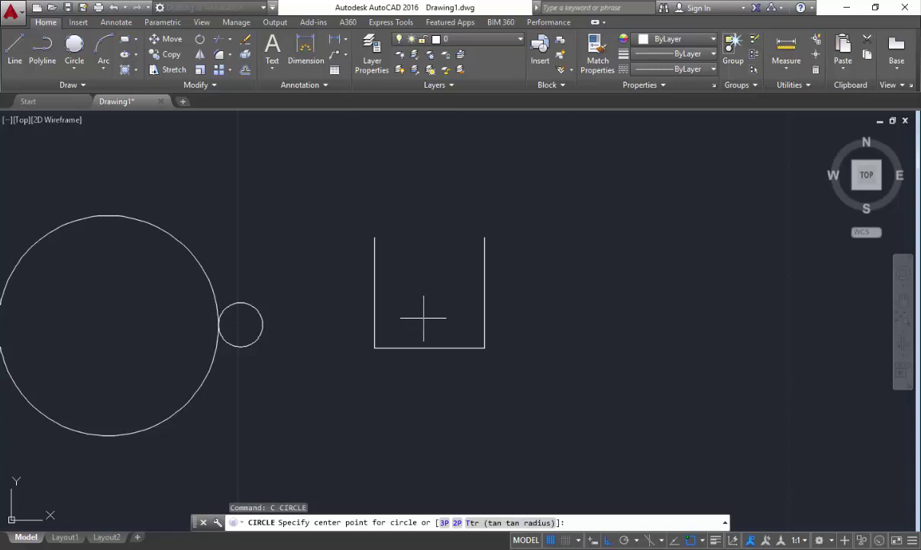
pyautogui.press('Return')
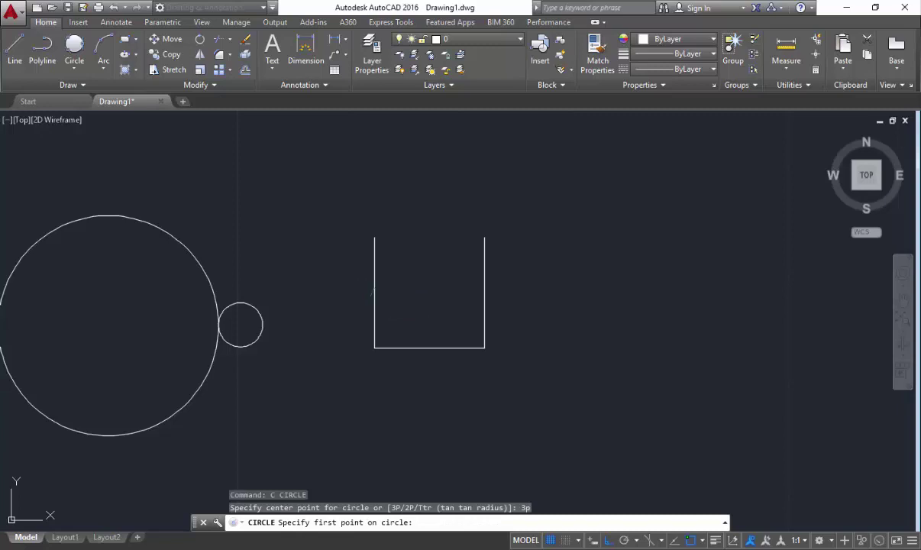
pyautogui.click(374, 292)
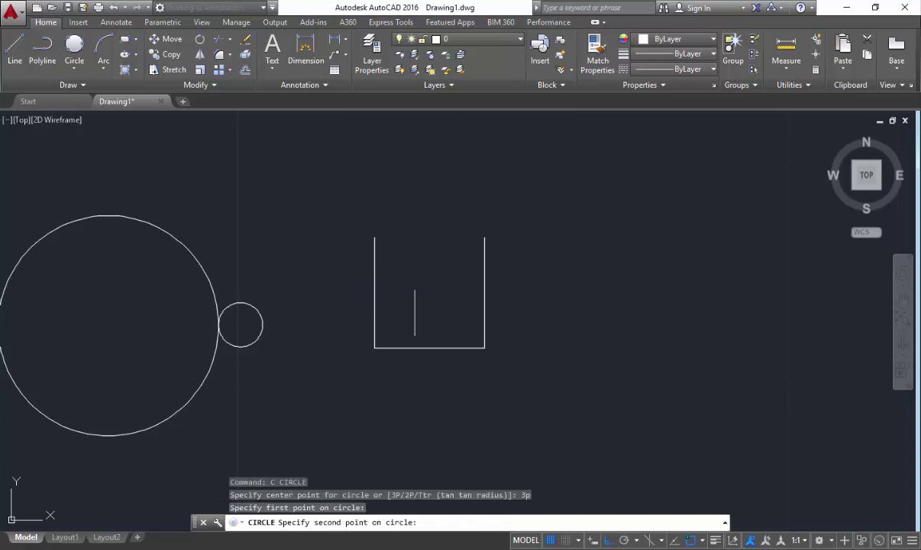
pyautogui.click(429, 349)
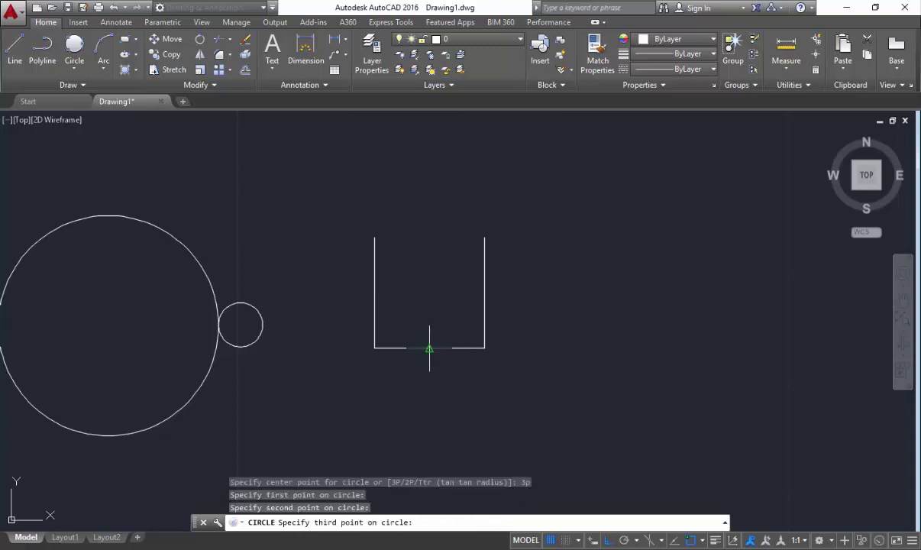
pyautogui.click(485, 293)
pyautogui.scroll(2, 454, 315)
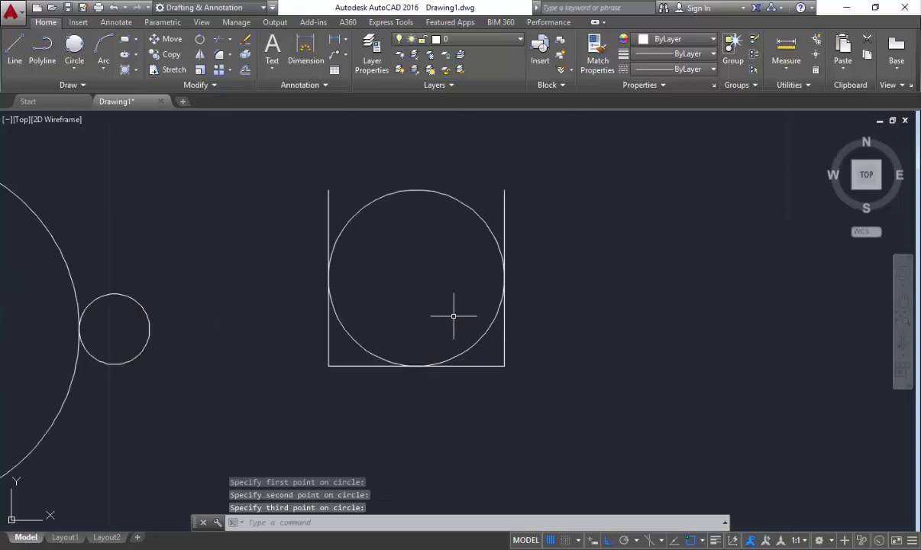
pyautogui.moveTo(454, 315); pyautogui.dragTo(382, 347, button='middle')
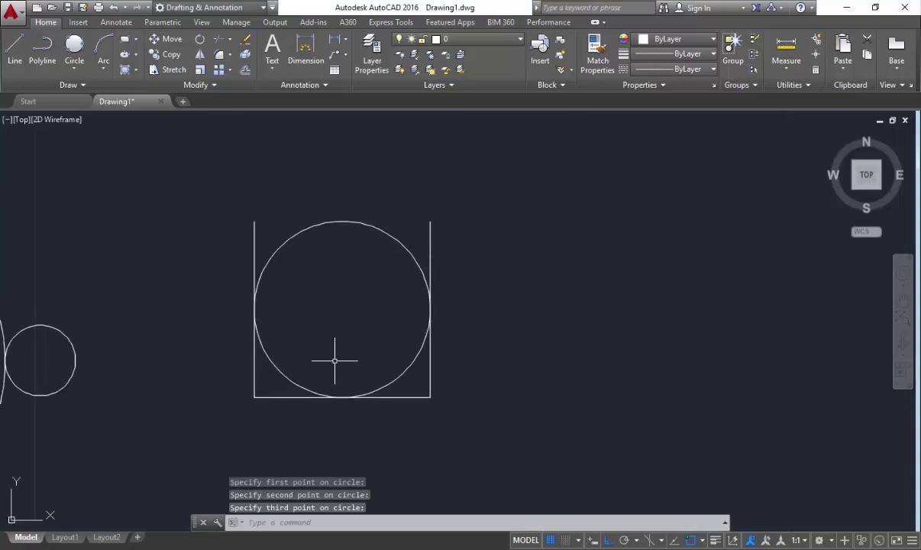
# Browse the Arc and Circle dropdowns, then pan to empty space right of the square.
pyautogui.scroll(-4, 355, 348)
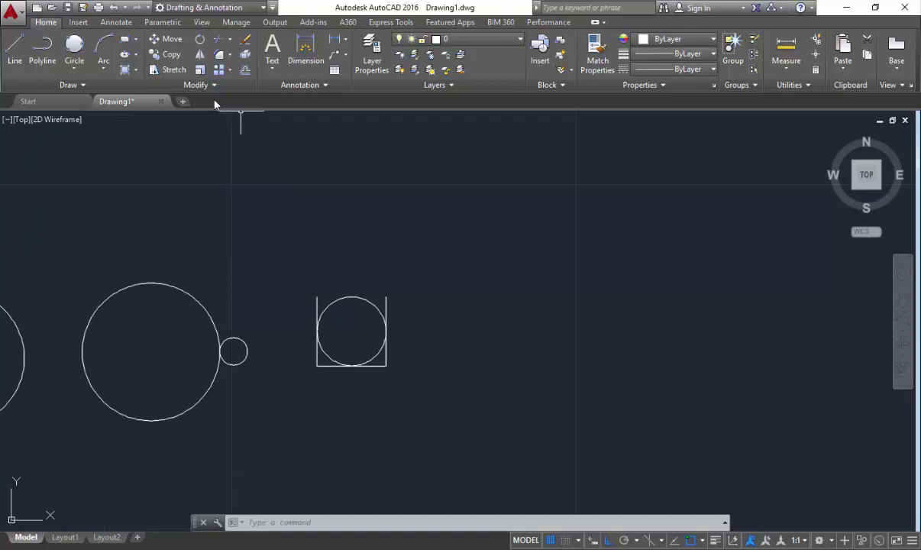
pyautogui.click(104, 64)
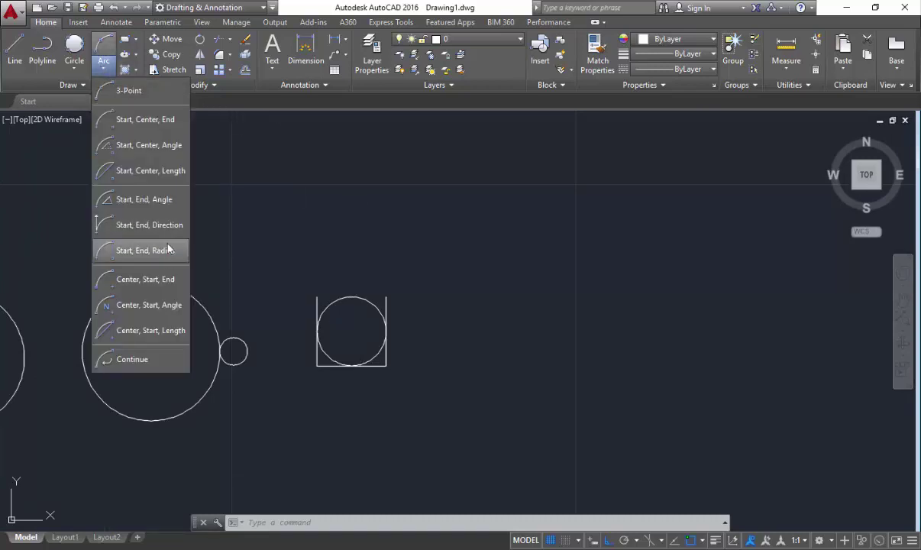
pyautogui.click(74, 67)
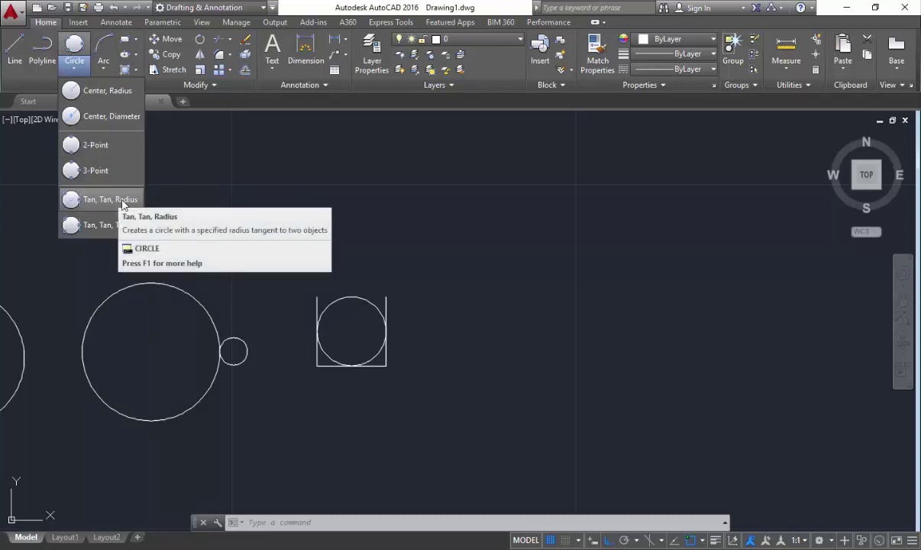
pyautogui.scroll(2, 432, 370)
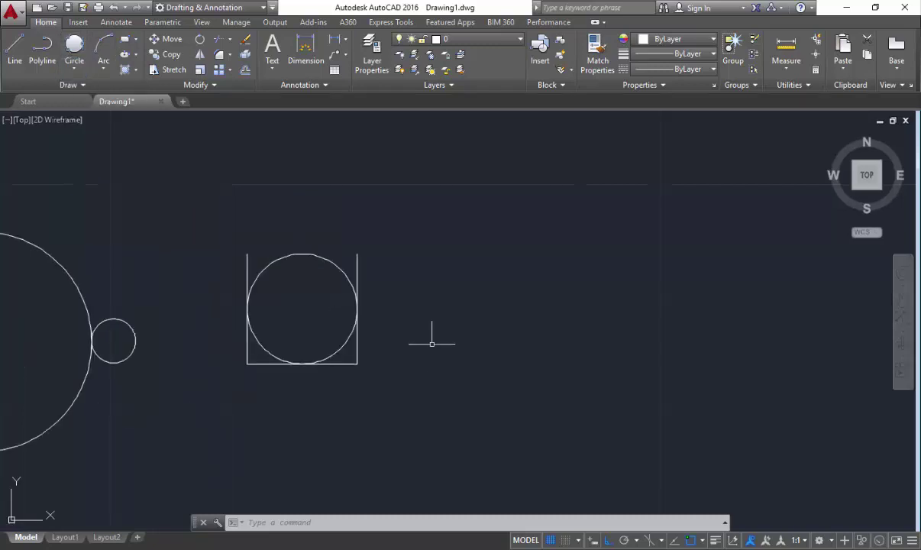
pyautogui.moveTo(432, 344)
pyautogui.mouseDown(button='middle')
pyautogui.moveTo(243, 319)
pyautogui.moveTo(252, 336)
pyautogui.mouseUp(button='middle')
# Draw a right triangle with 10-unit vertical and horizontal legs, closed back at the start point.
pyautogui.write('l')
pyautogui.press('Return')
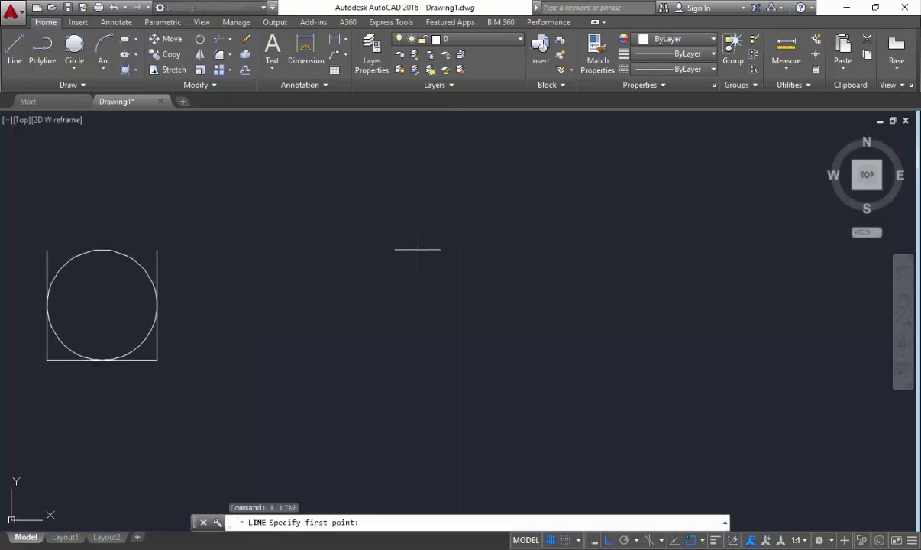
pyautogui.click(418, 249)
pyautogui.write('10')
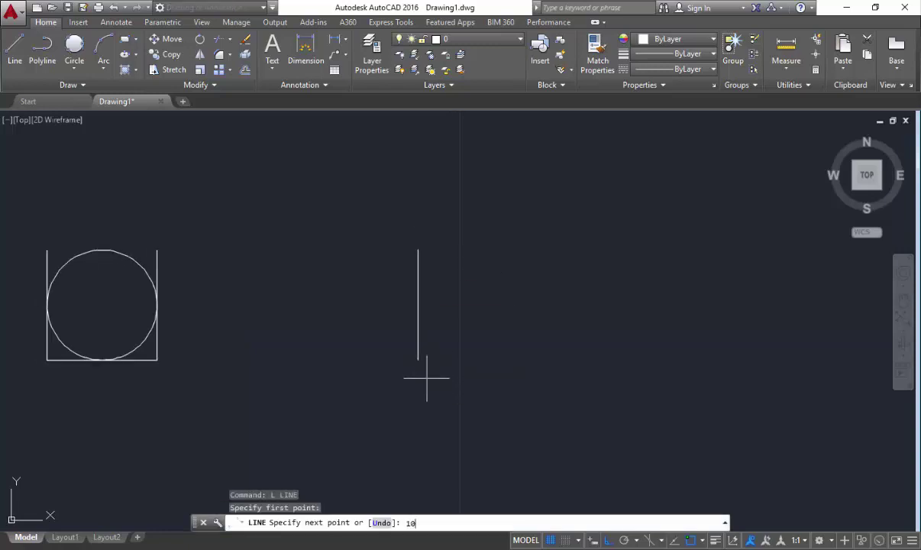
pyautogui.press('Return')
pyautogui.write('10')
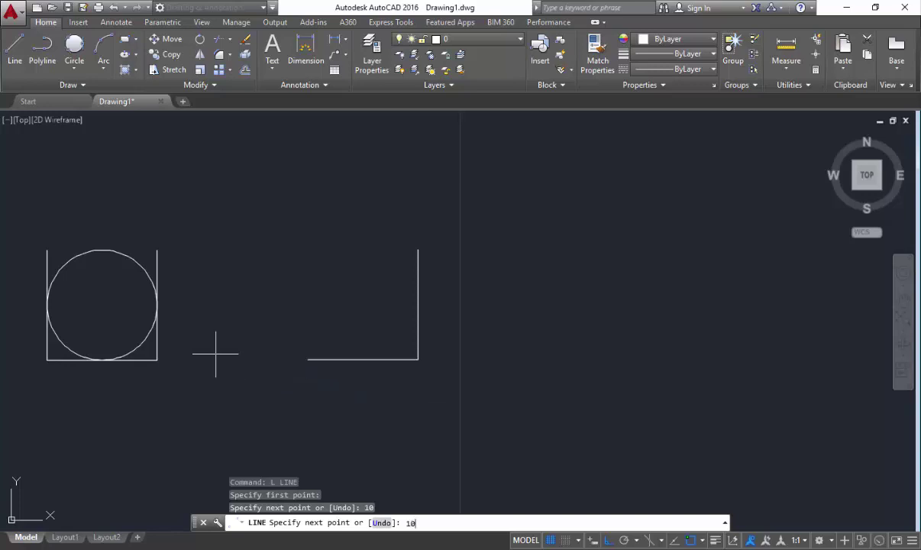
pyautogui.press('Return')
pyautogui.click(416, 251)
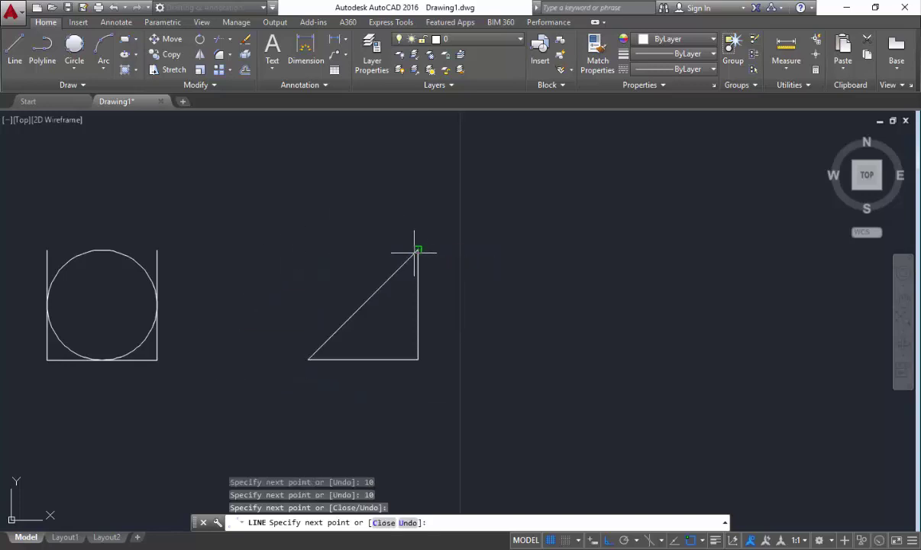
pyautogui.press('Escape')
pyautogui.scroll(4, 430, 348)
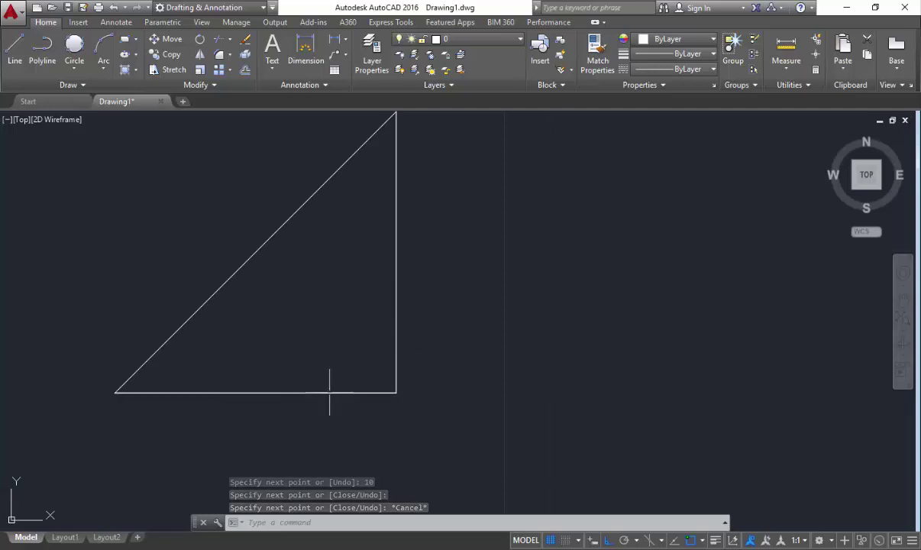
pyautogui.moveTo(344, 373); pyautogui.dragTo(344, 355, button='middle')
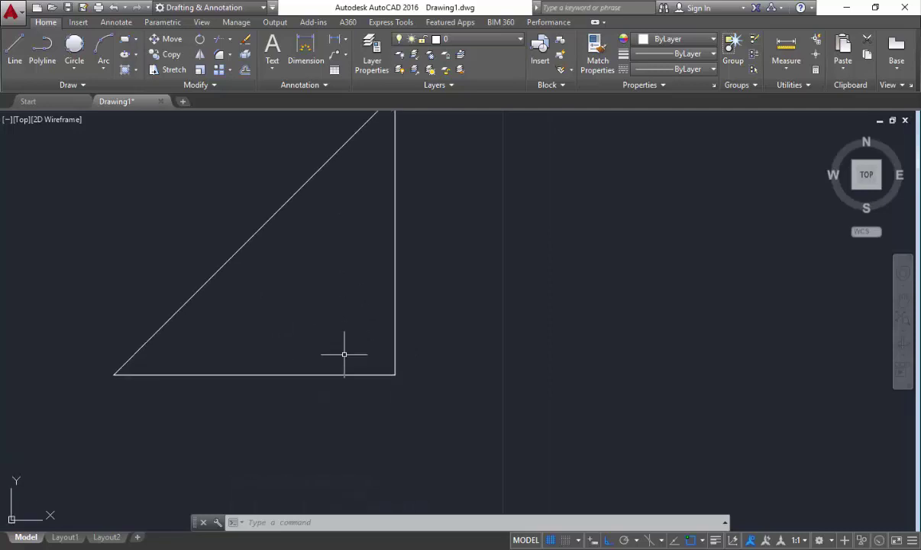
pyautogui.write('c')
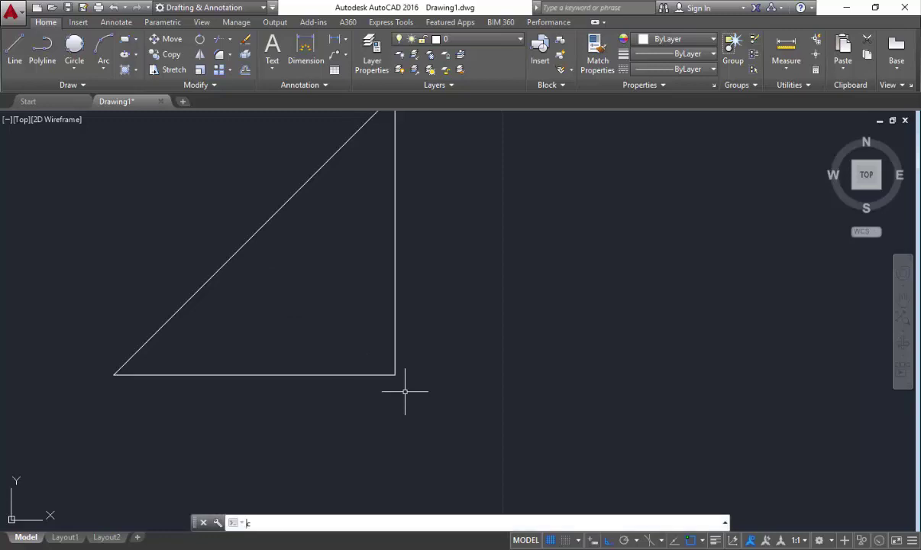
pyautogui.press('Return')
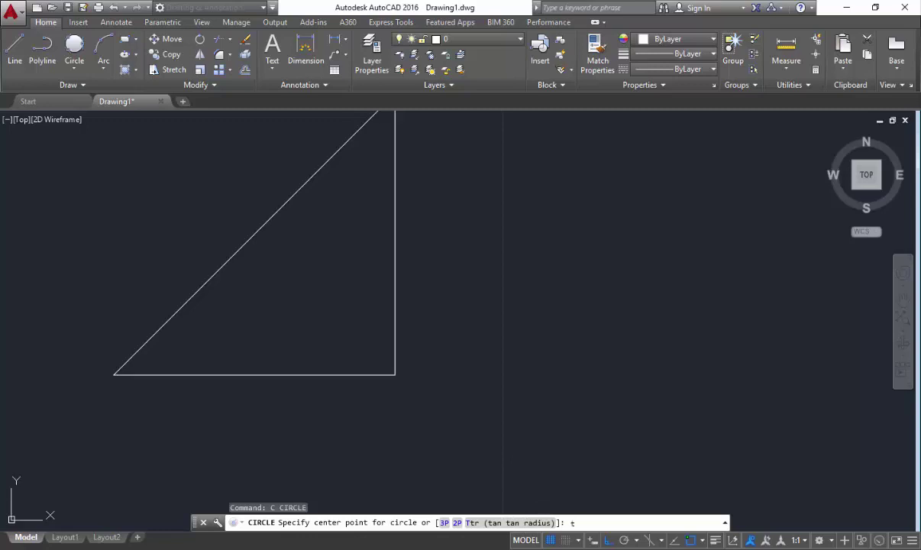
pyautogui.write('t')
pyautogui.press('Return')
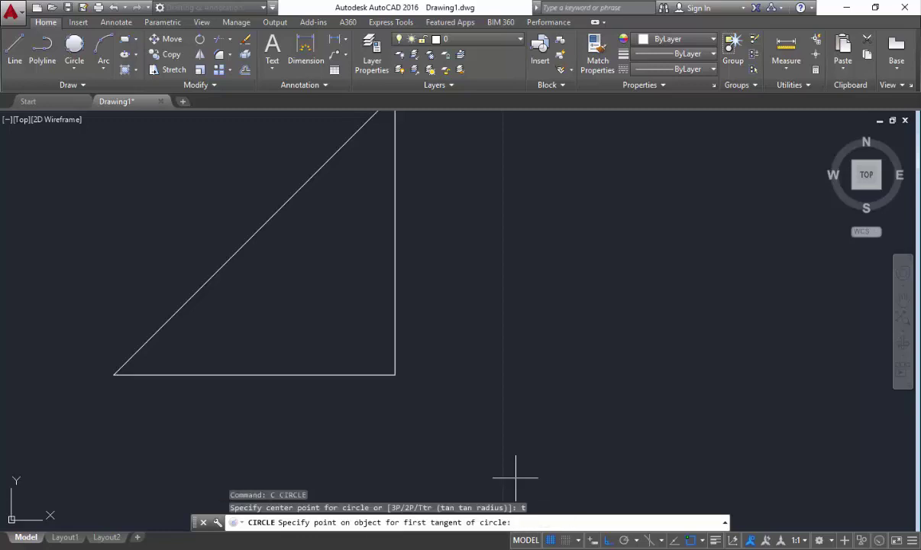
pyautogui.moveTo(428, 372); pyautogui.dragTo(448, 386, button='middle')
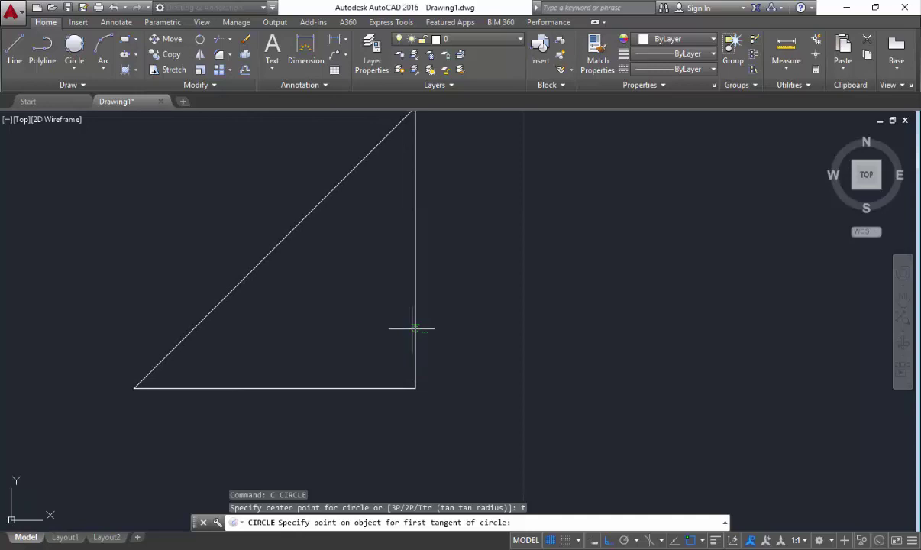
pyautogui.click(415, 325)
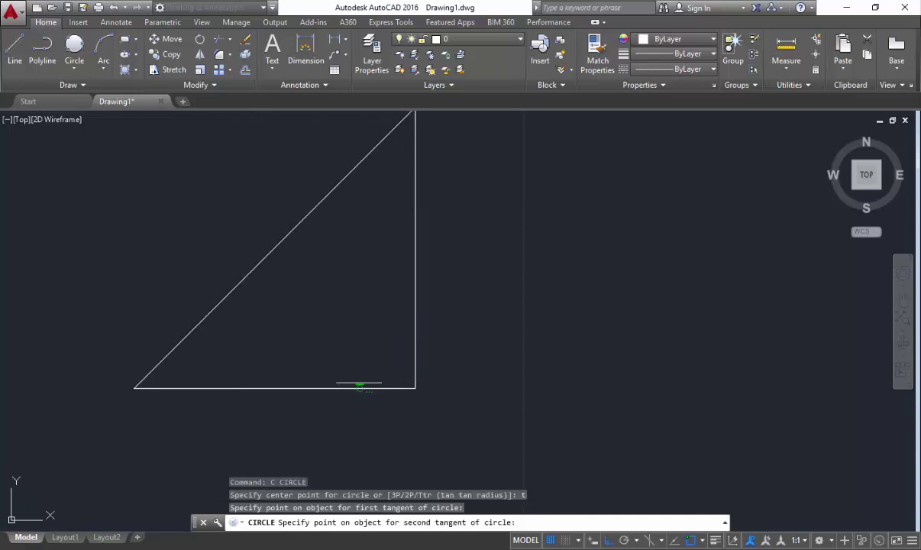
pyautogui.click(359, 386)
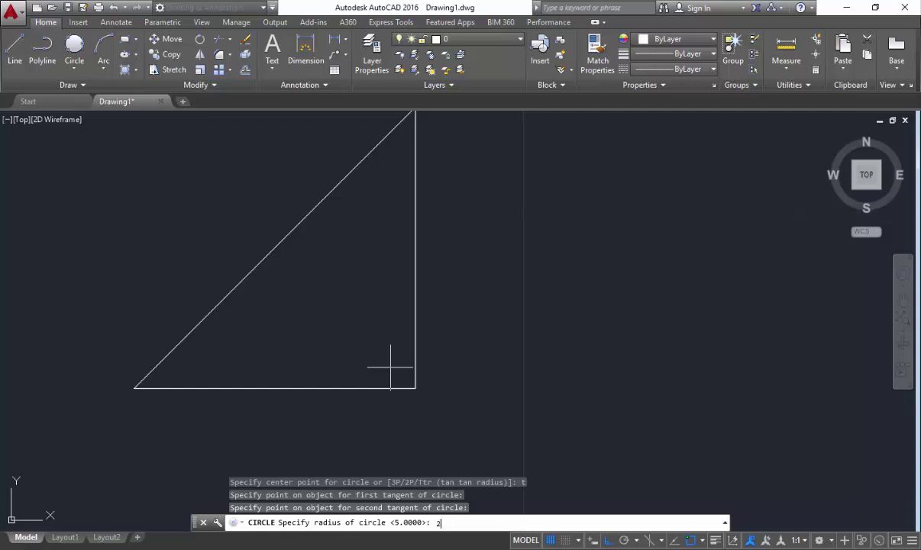
pyautogui.press('Return')
pyautogui.scroll(-2, 390, 367)
pyautogui.scroll(2, 404, 338)
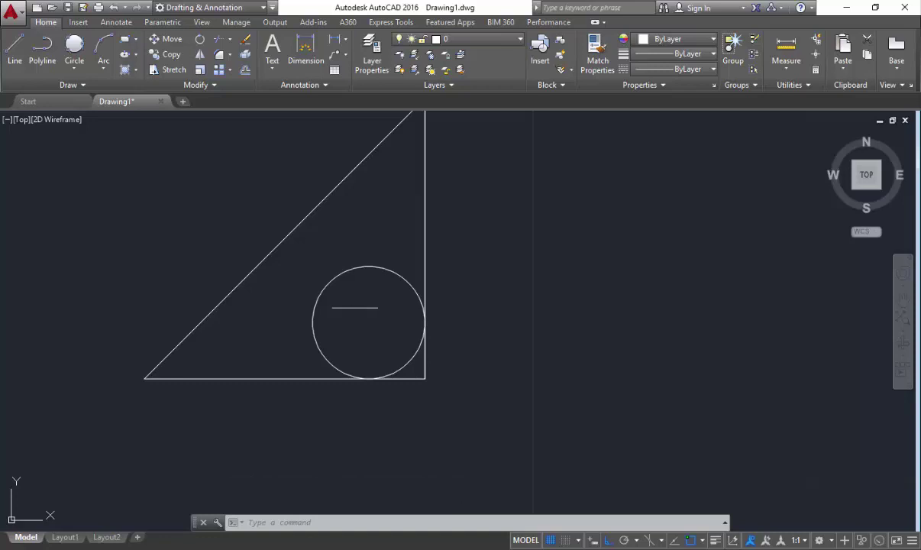
pyautogui.click(335, 277)
pyautogui.click(328, 249)
pyautogui.write('E')
pyautogui.press('Return')
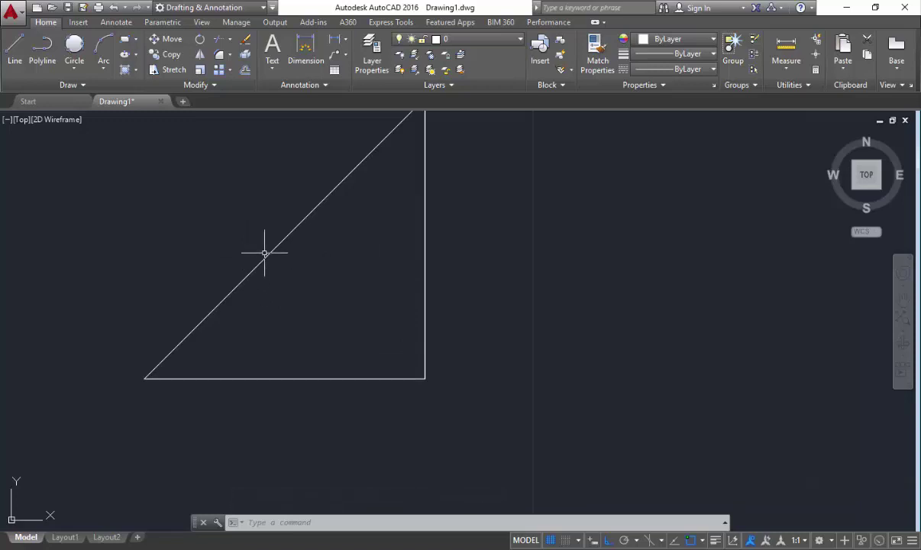
# Draw a Tan, Tan, Tan circle tangent to the triangle's diagonal, vertical and bottom sides.
pyautogui.write('c')
pyautogui.press('Return')
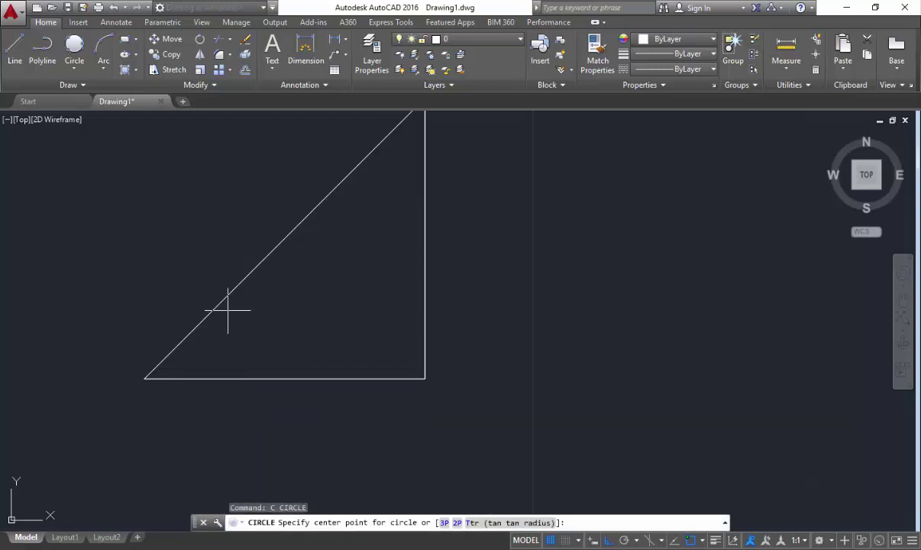
pyautogui.press('Escape')
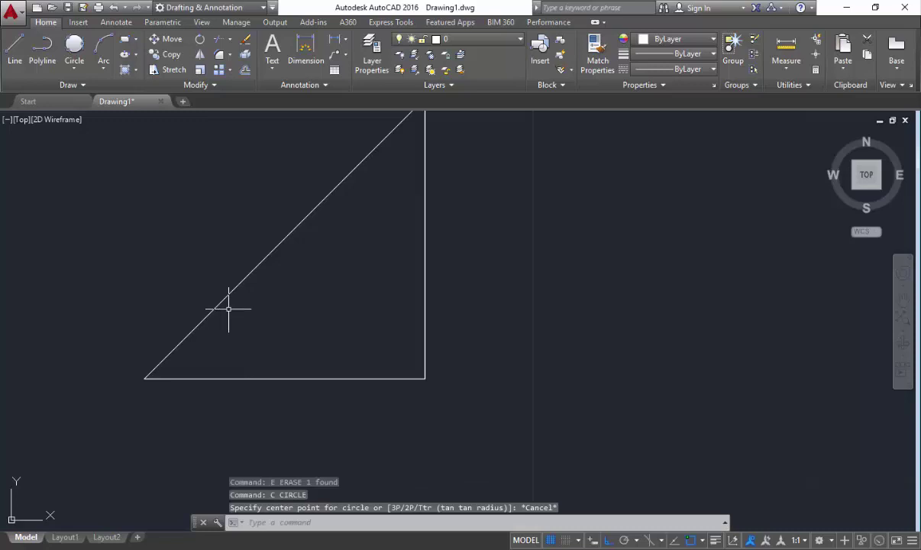
pyautogui.click(75, 74)
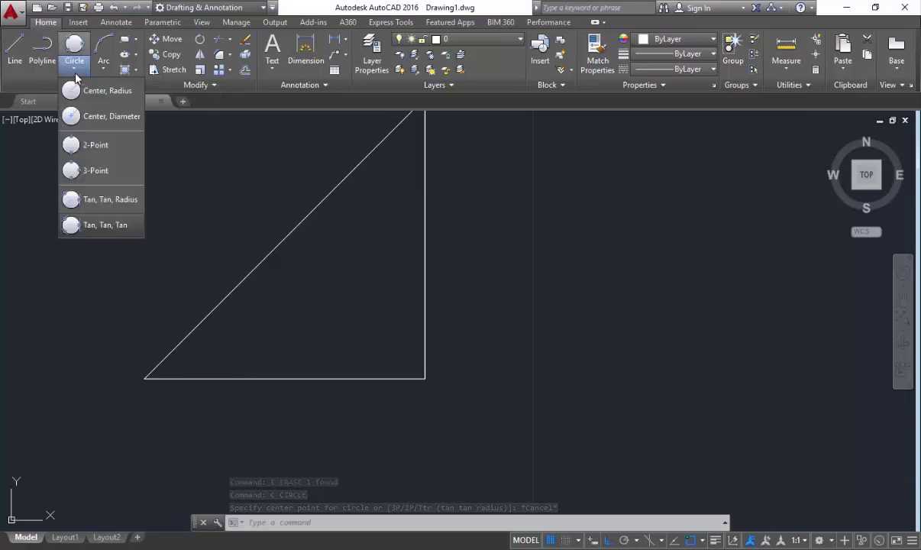
pyautogui.click(123, 226)
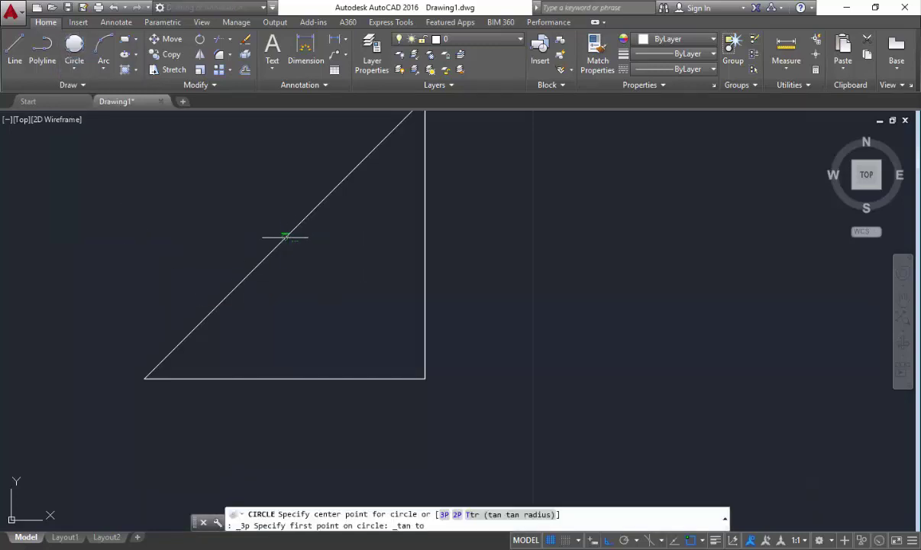
pyautogui.click(285, 237)
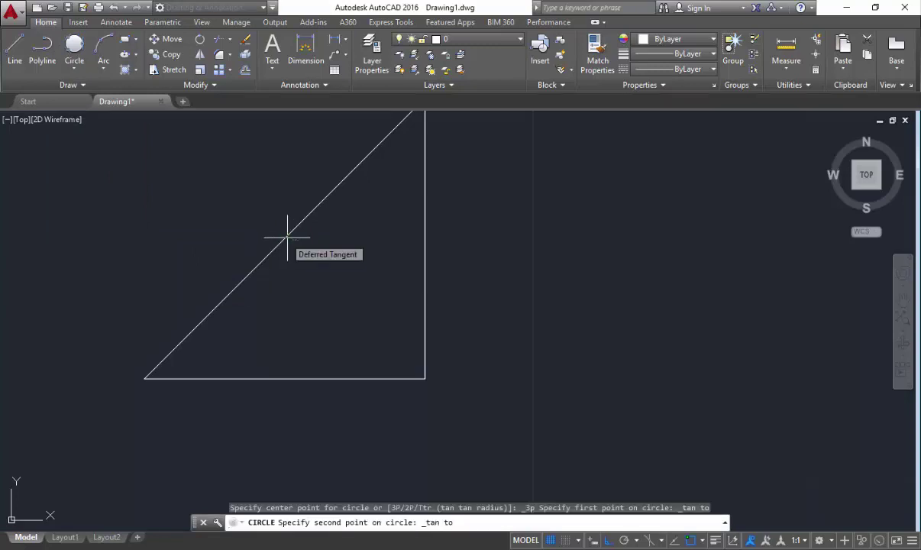
pyautogui.click(425, 257)
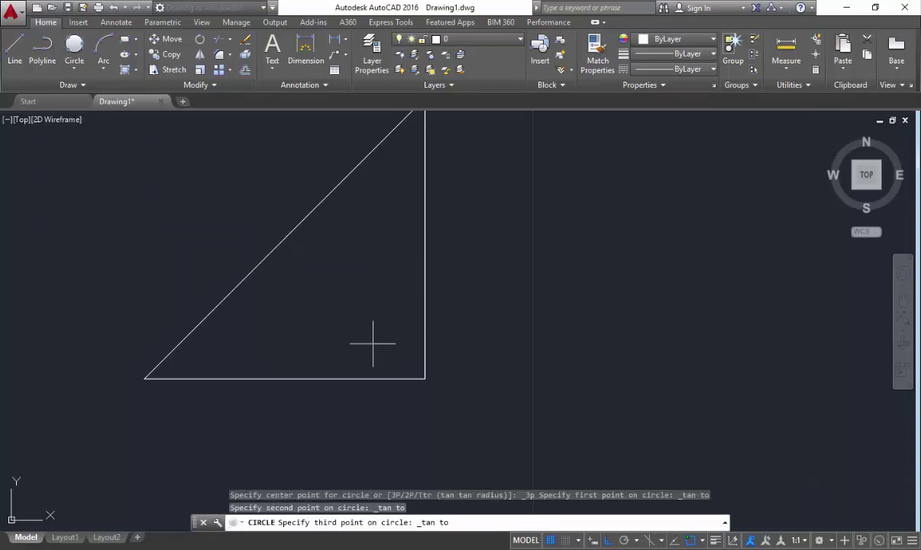
pyautogui.click(320, 375)
pyautogui.moveTo(345, 360)
pyautogui.mouseDown(button='middle')
pyautogui.moveTo(363, 340)
pyautogui.moveTo(321, 216)
pyautogui.mouseUp(button='middle')
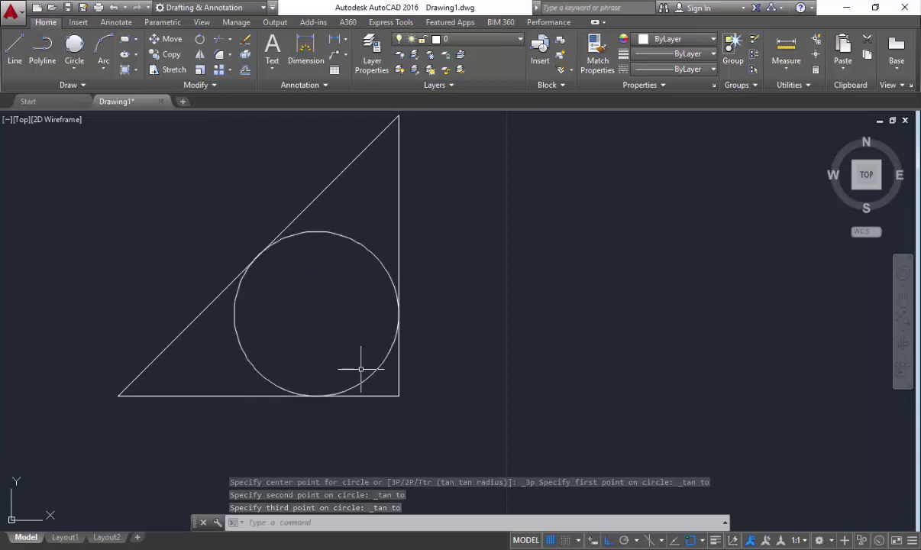
pyautogui.scroll(-5, 361, 363)
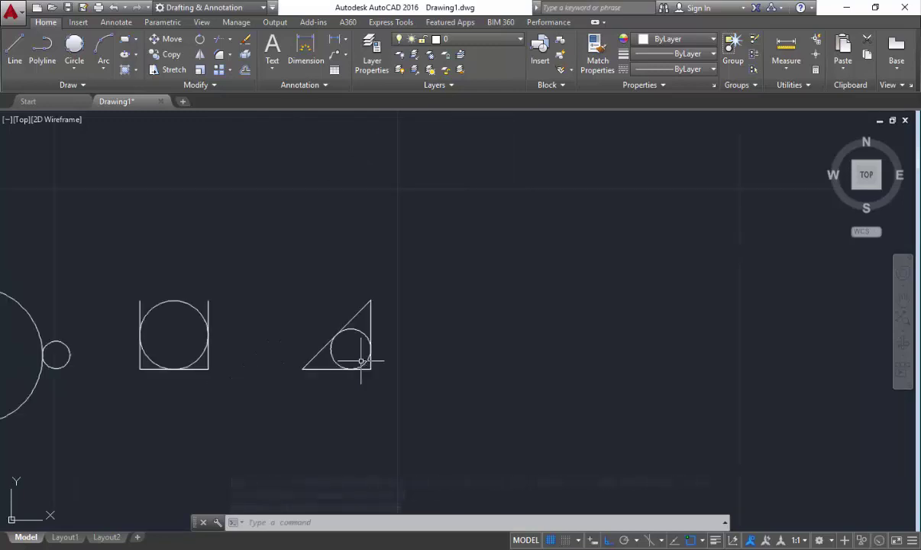
# Pan and zoom out to show all the circles, the U shape and the triangle.
pyautogui.moveTo(308, 372); pyautogui.dragTo(391, 360, button='middle')
pyautogui.scroll(-3, 394, 360)
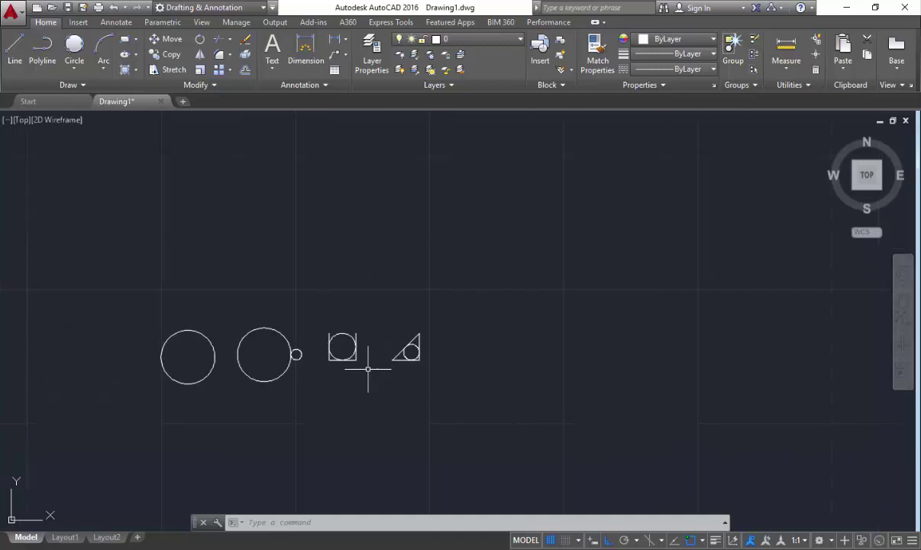